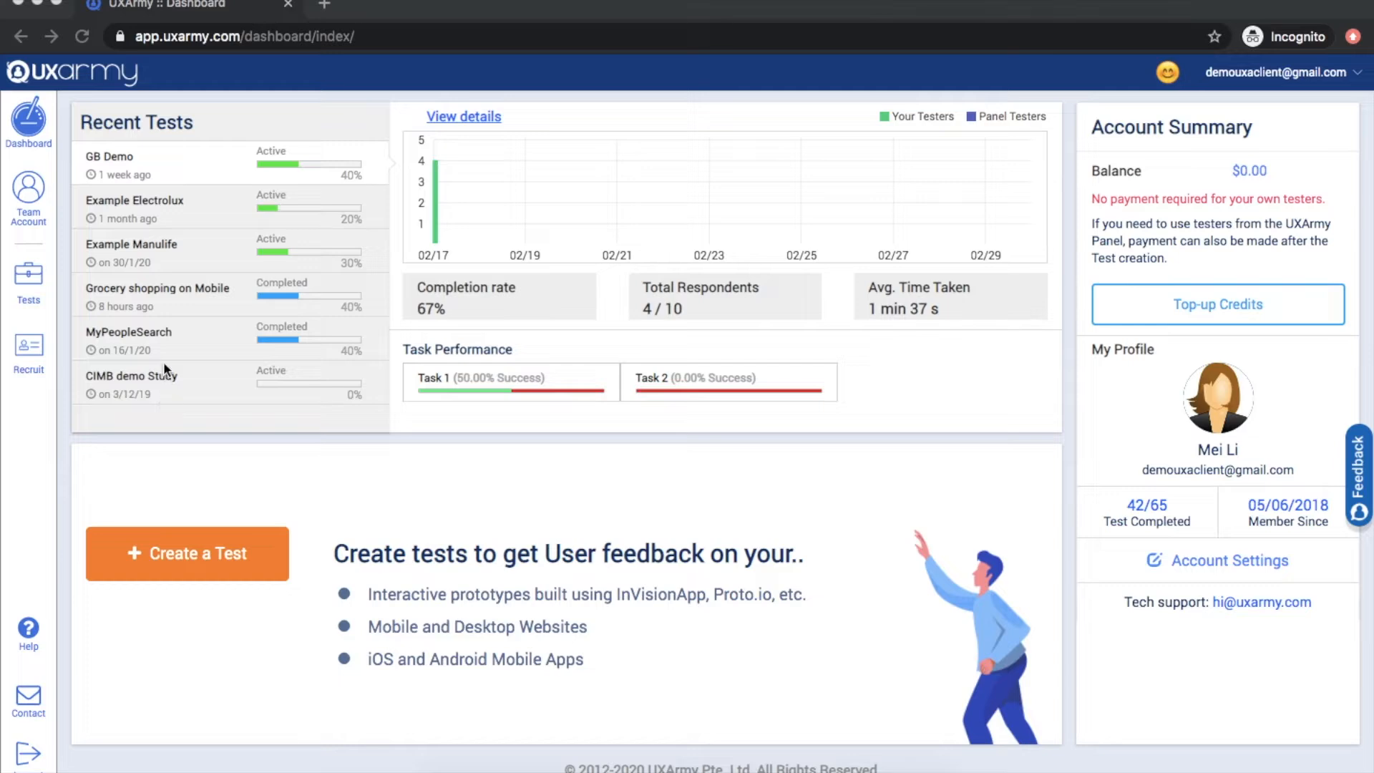
- Review the Grocery shopping on Mobile test's overview report and its Task 2 description, and return to the dashboard
click(188, 290)
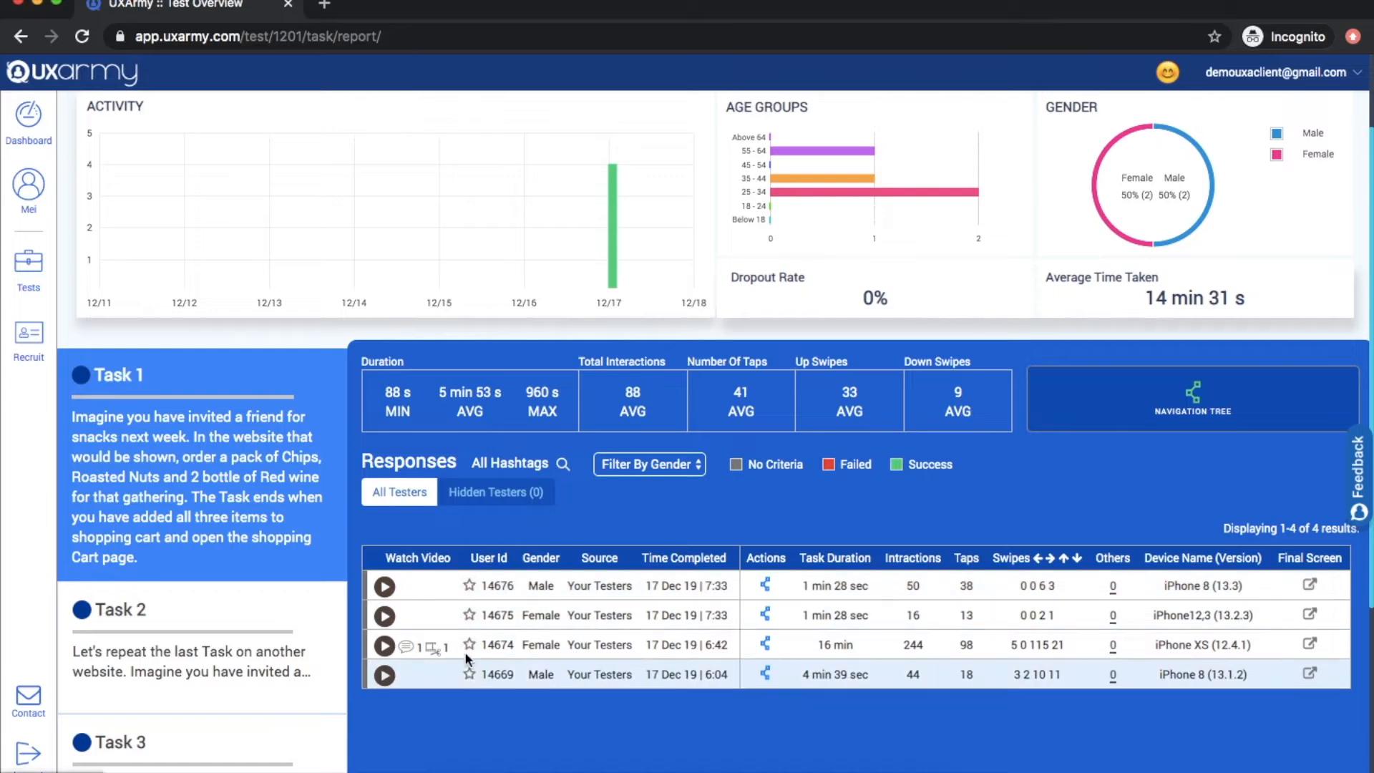
mouse_move(263, 615)
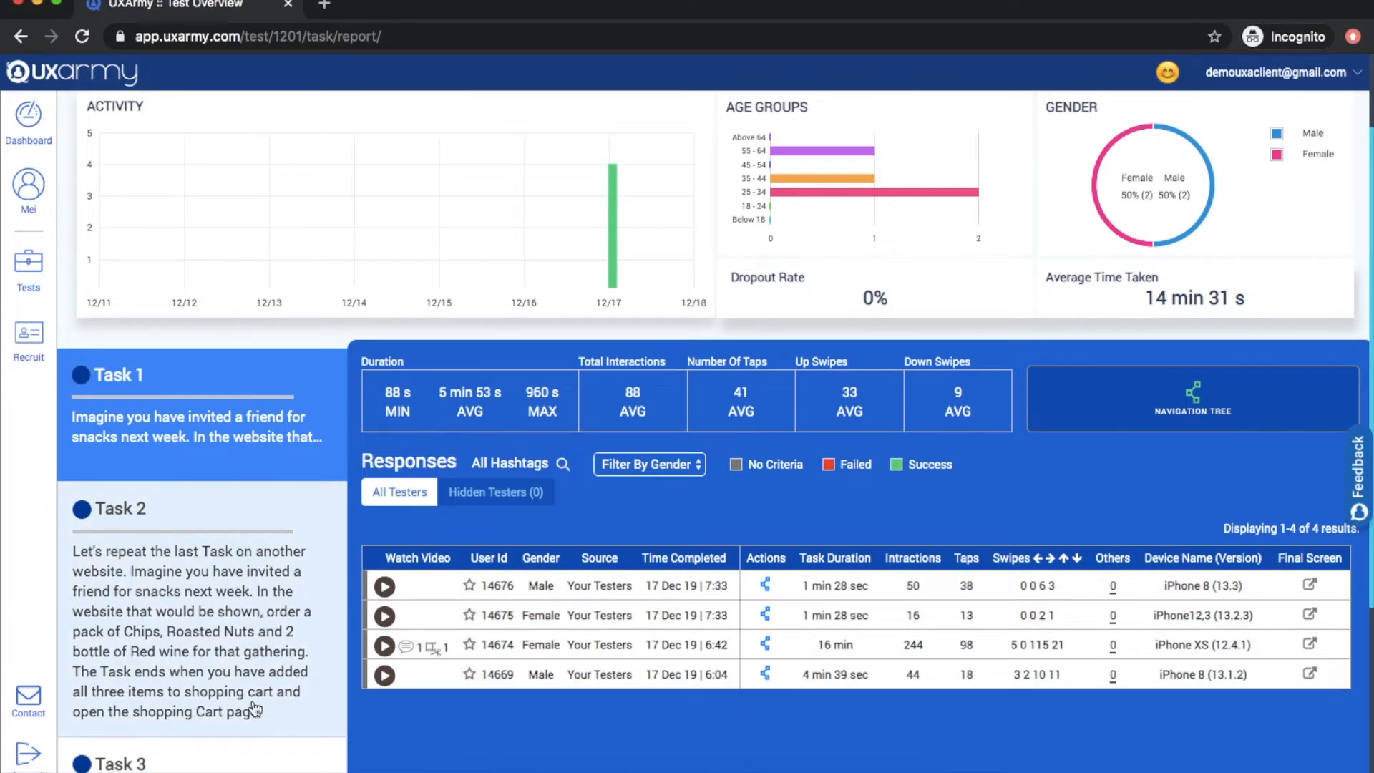
scroll(257, 708, up, 2)
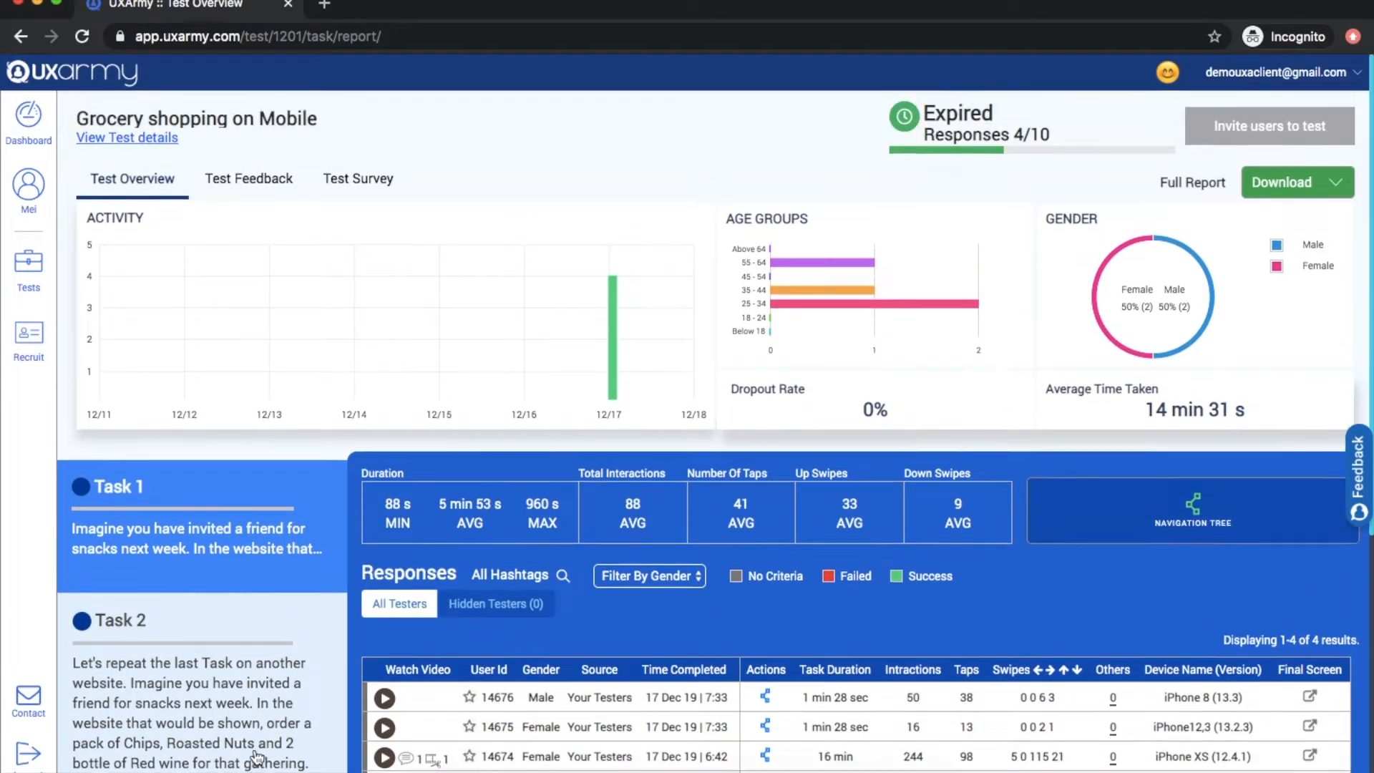
click(41, 143)
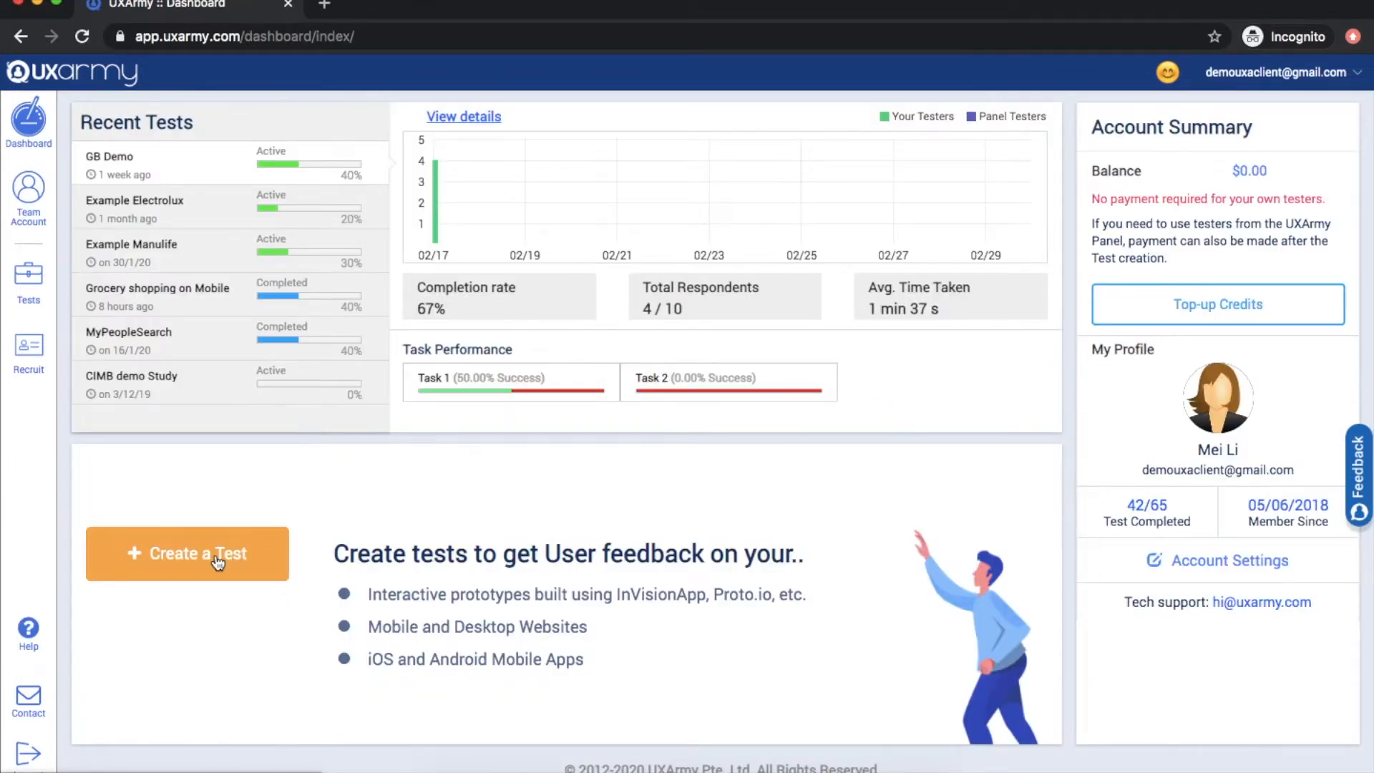
- Create a new test and name the user study "Demo Tutorial Test"
click(218, 564)
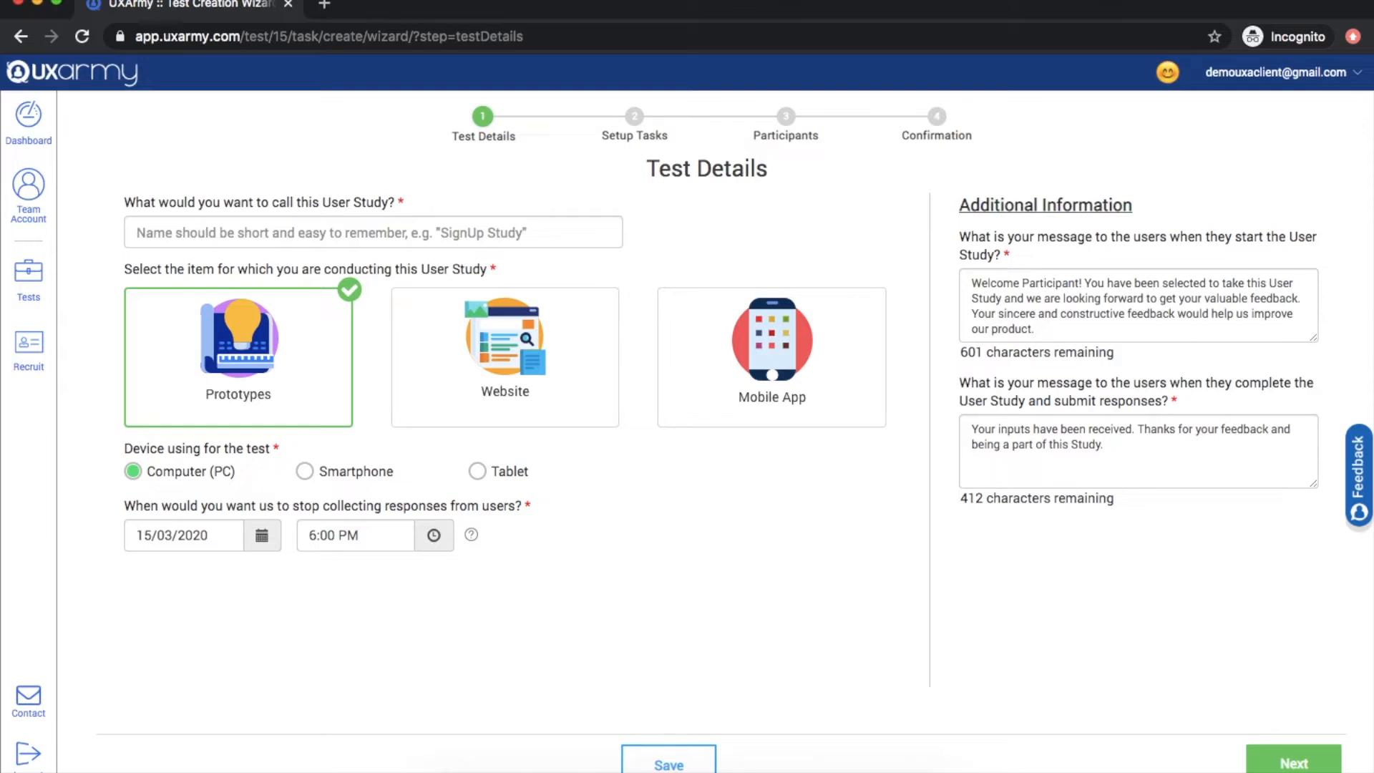
click(243, 235)
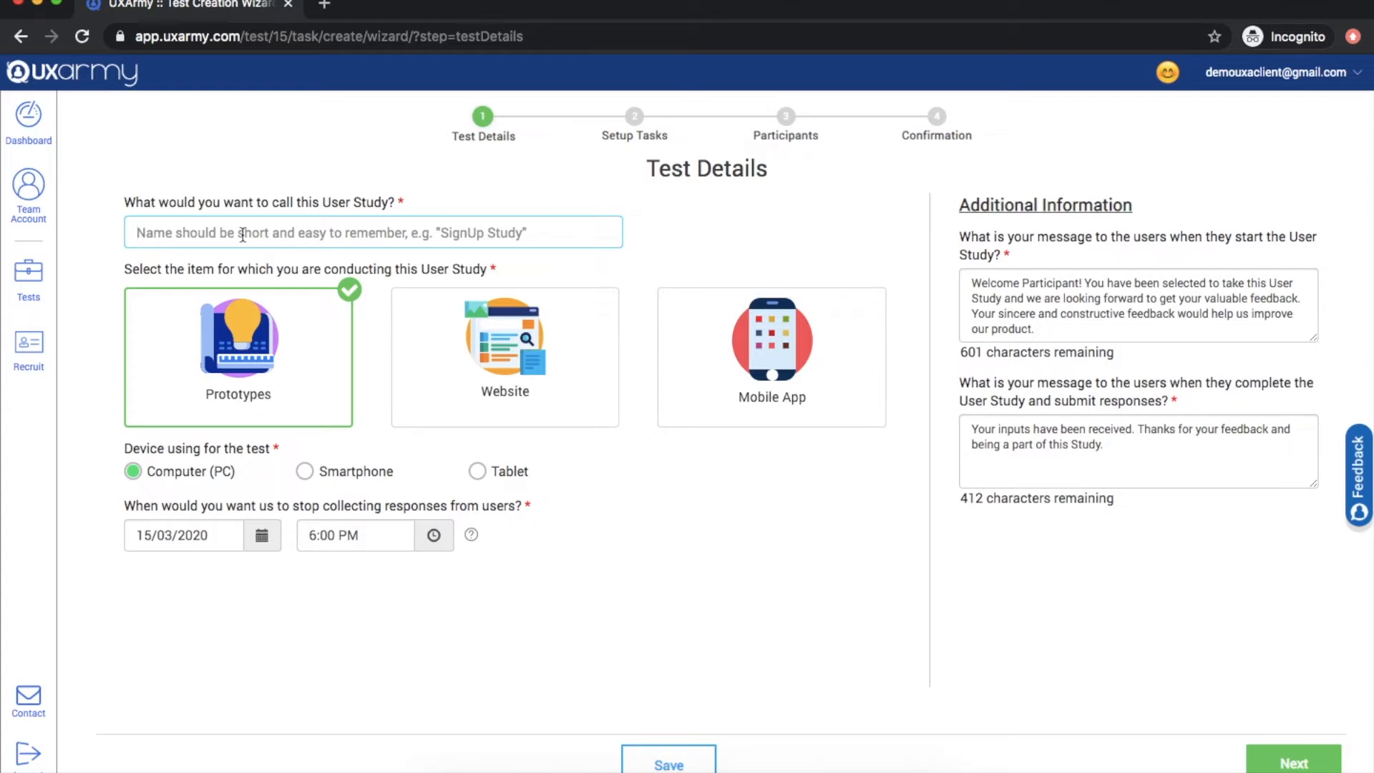
text(Demo Tu)
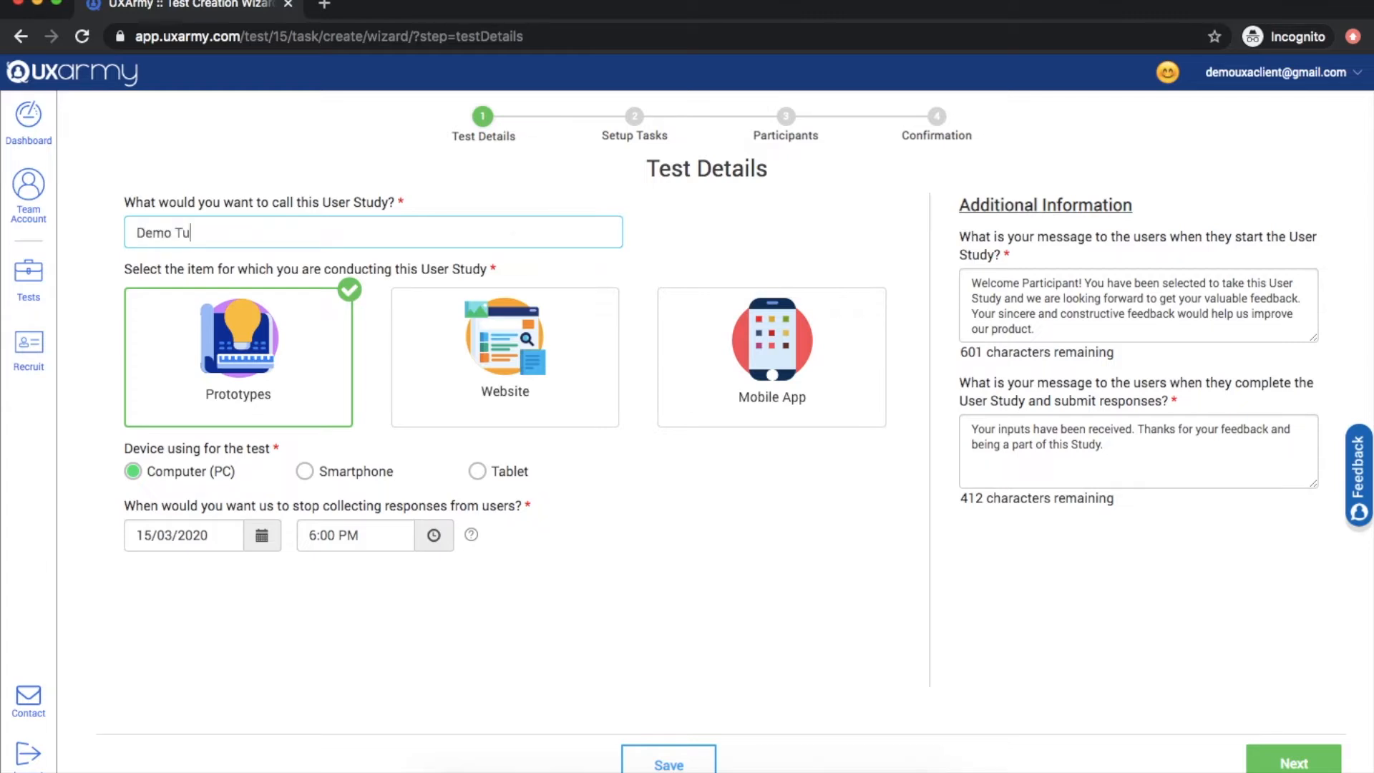
text(torial Test)
- Preview the settings for the Website and Mobile App study items, and switch back to Prototypes
click(261, 352)
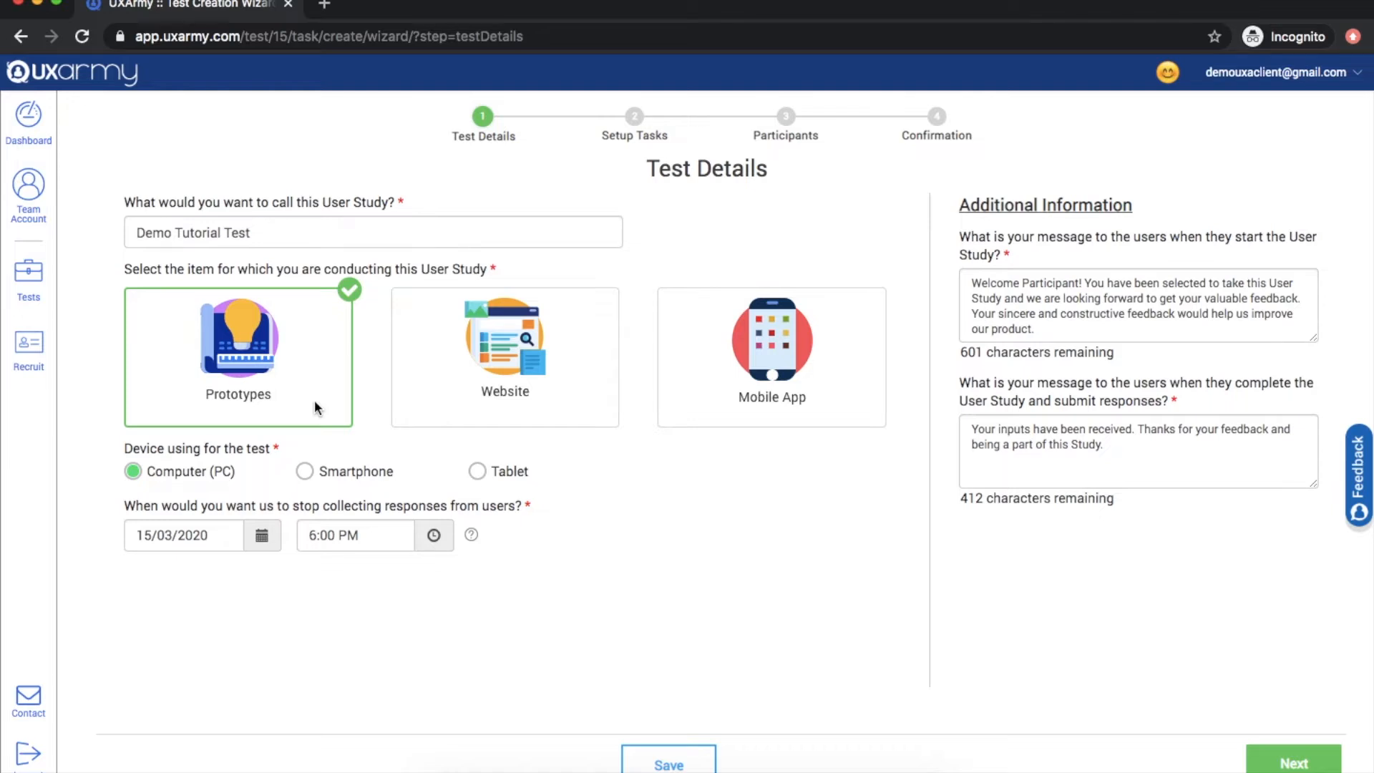
click(416, 375)
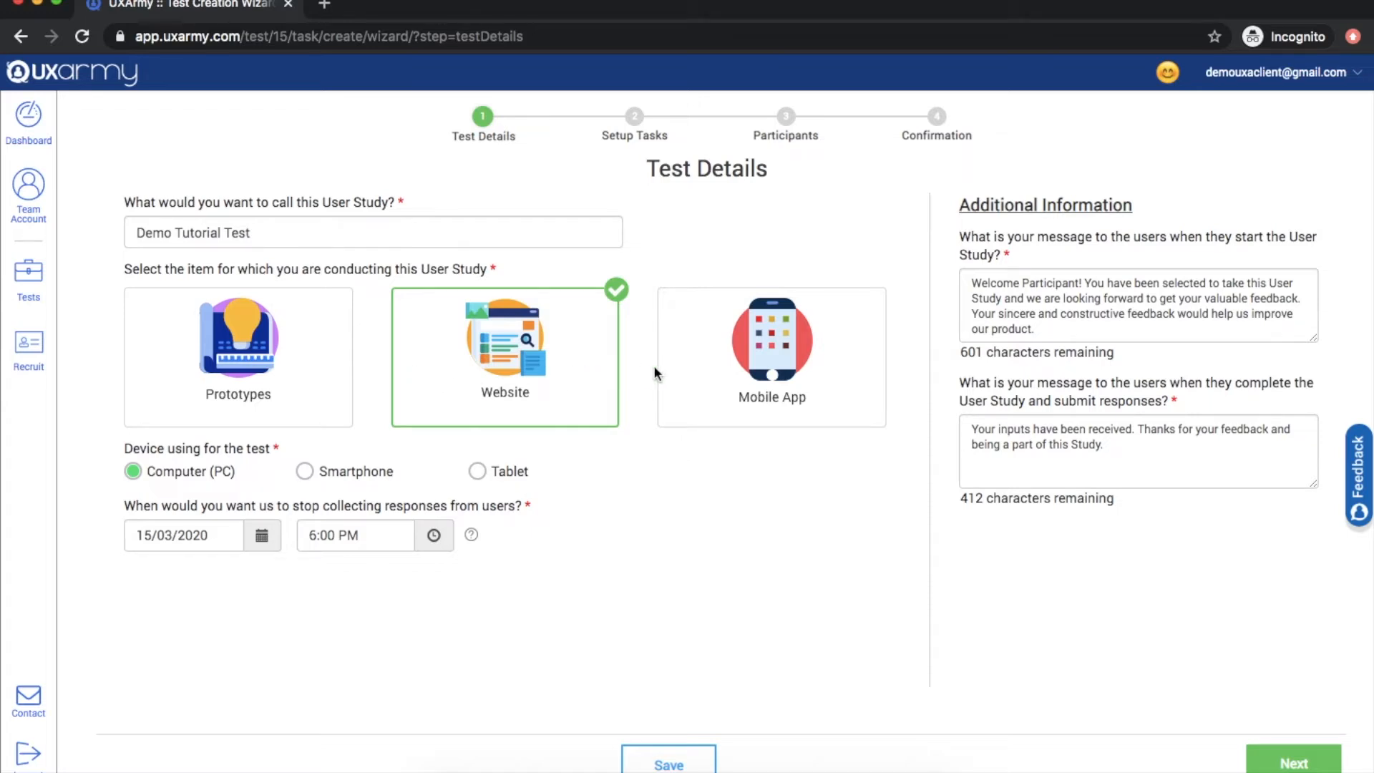
click(692, 379)
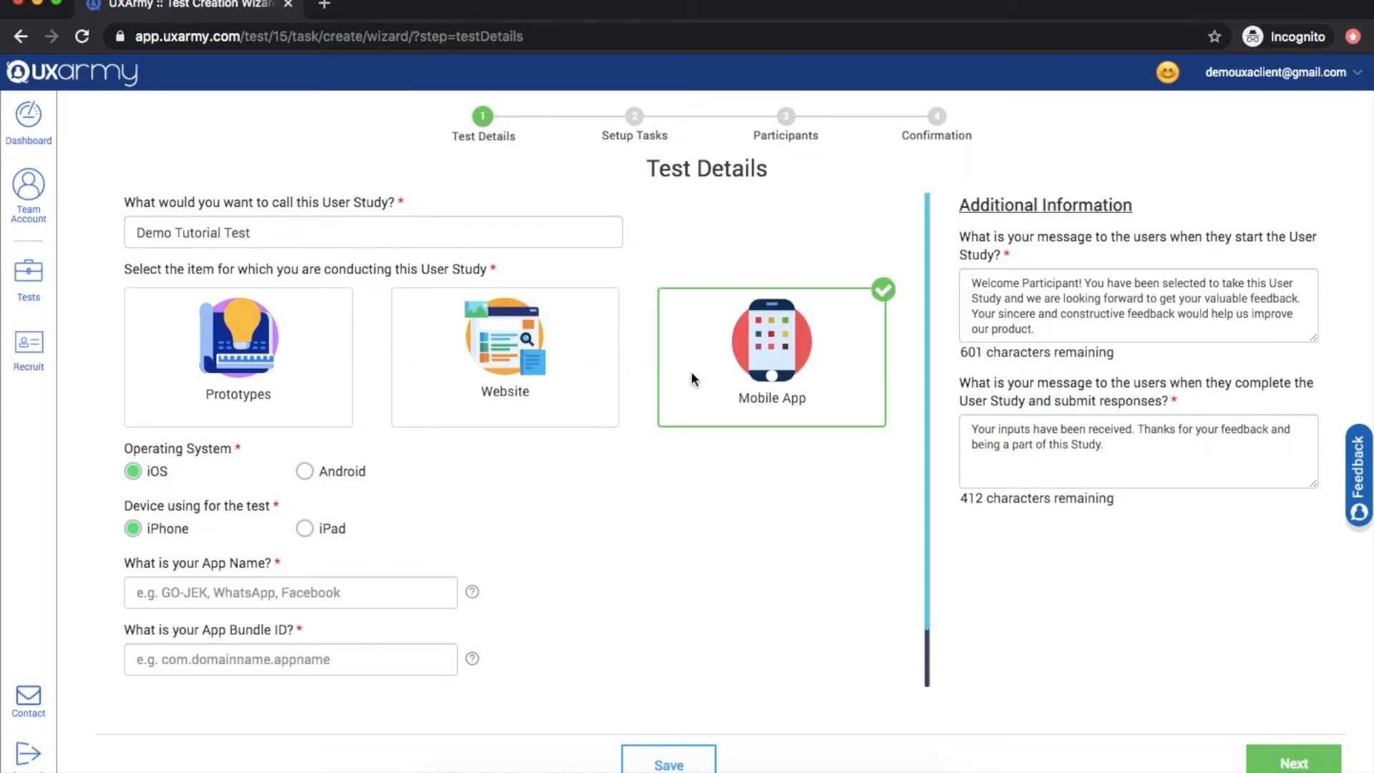
click(341, 404)
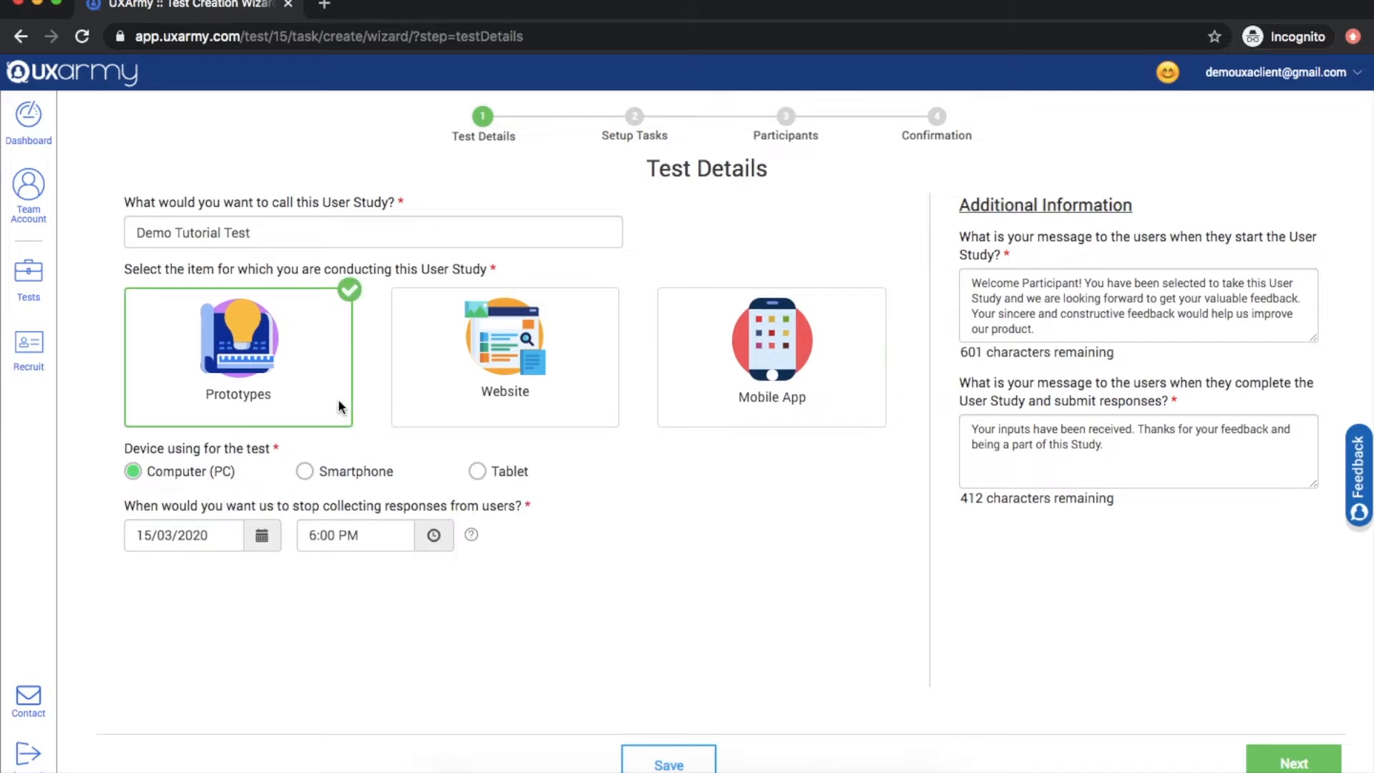
- Set the test device to Smartphone and the end date for collecting responses to 31/03/2020
click(260, 539)
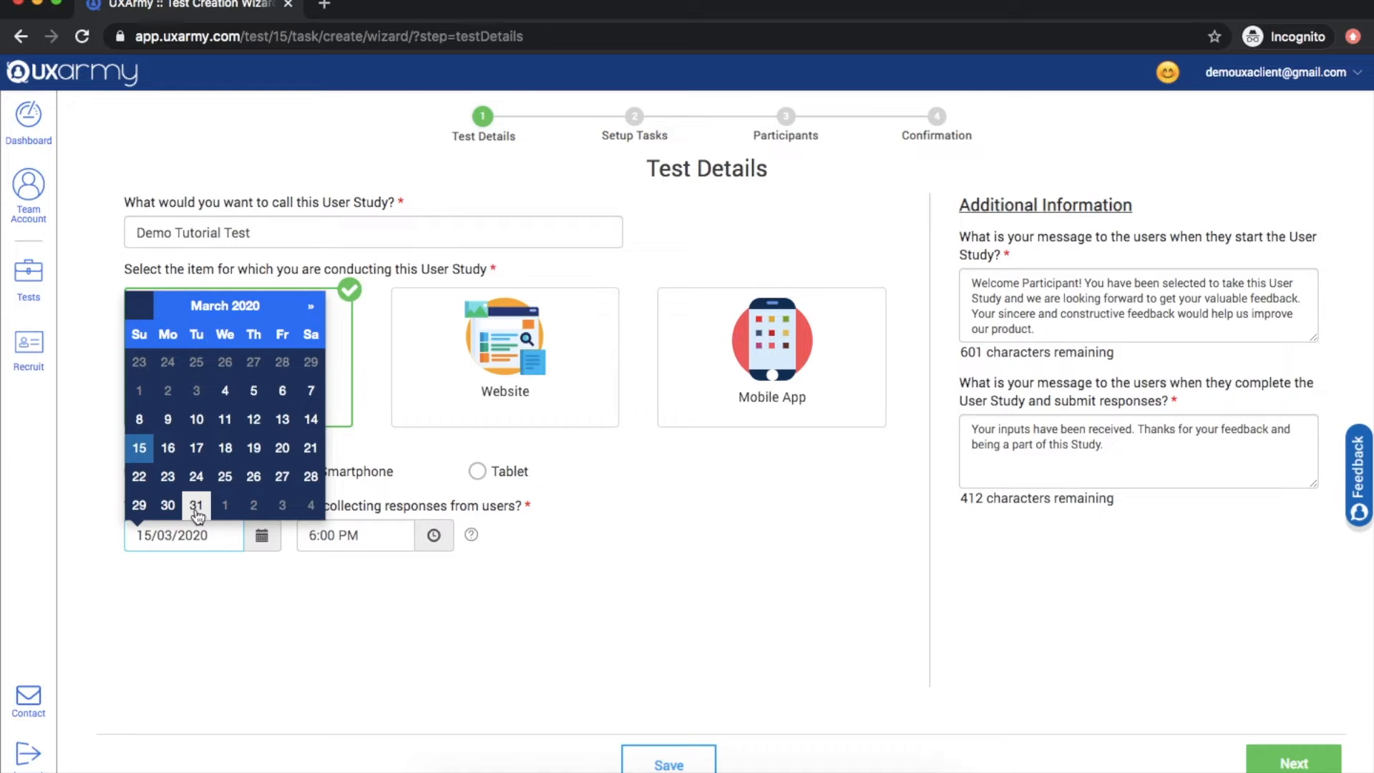
click(196, 506)
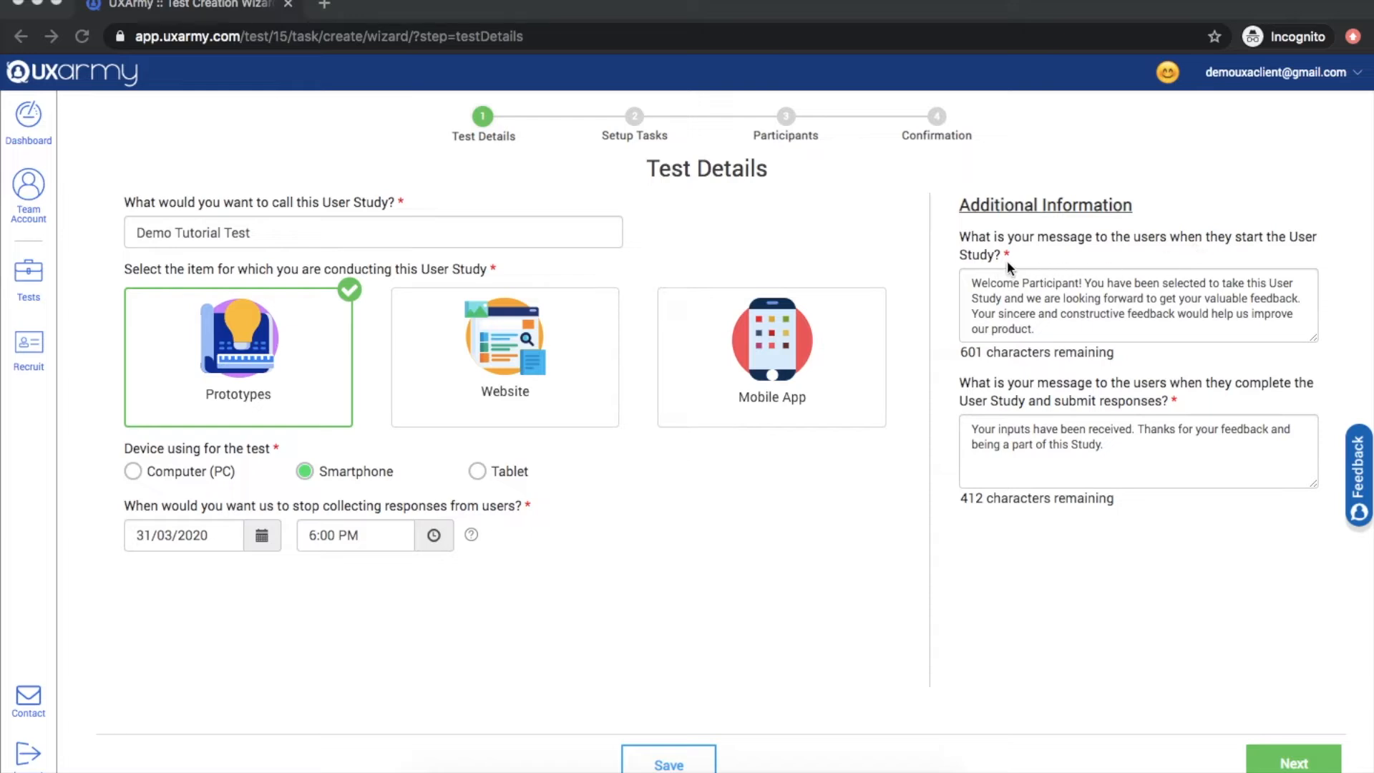
- Replace the study's start message with the welcome text from the Test Design note, and continue to Setup Tasks
click(1019, 294)
click(1003, 285)
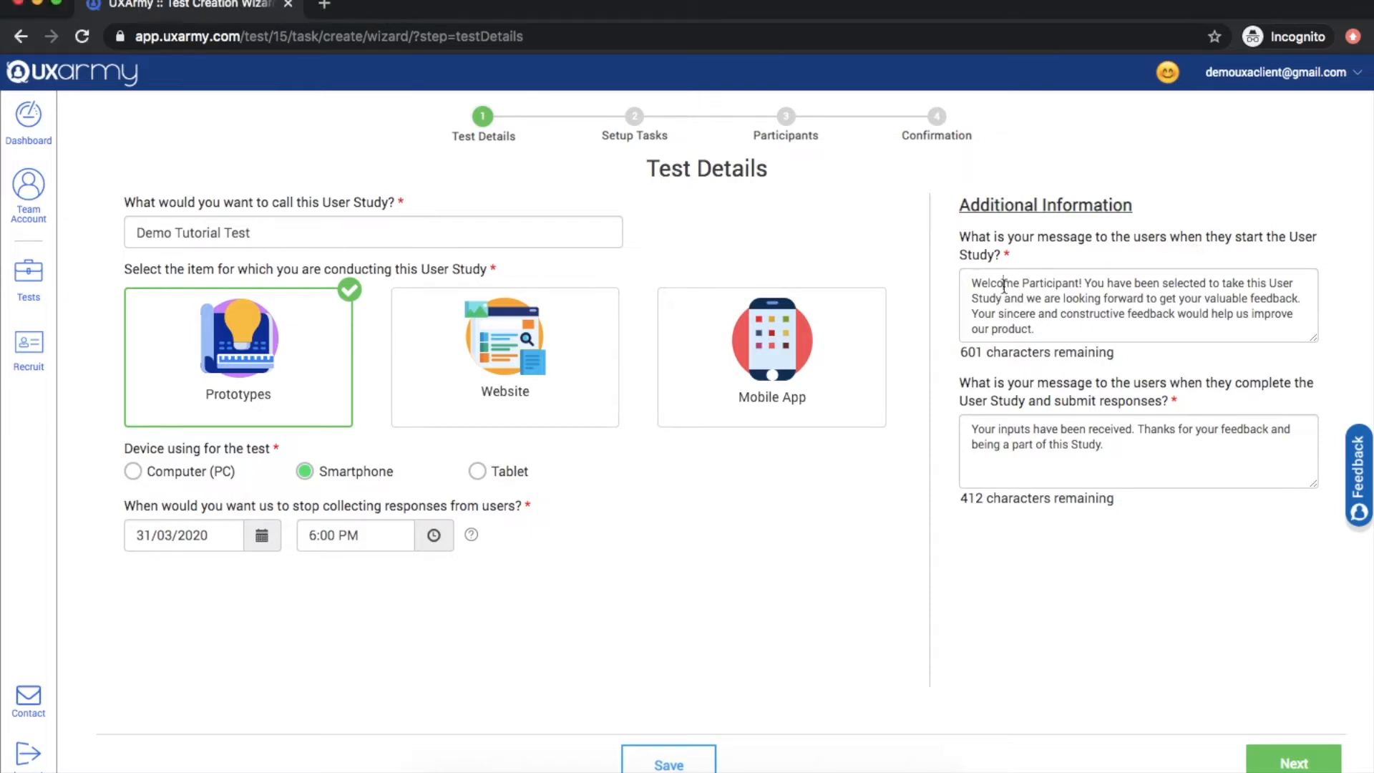
drag(970, 285, 1049, 327)
key(BackSpace)
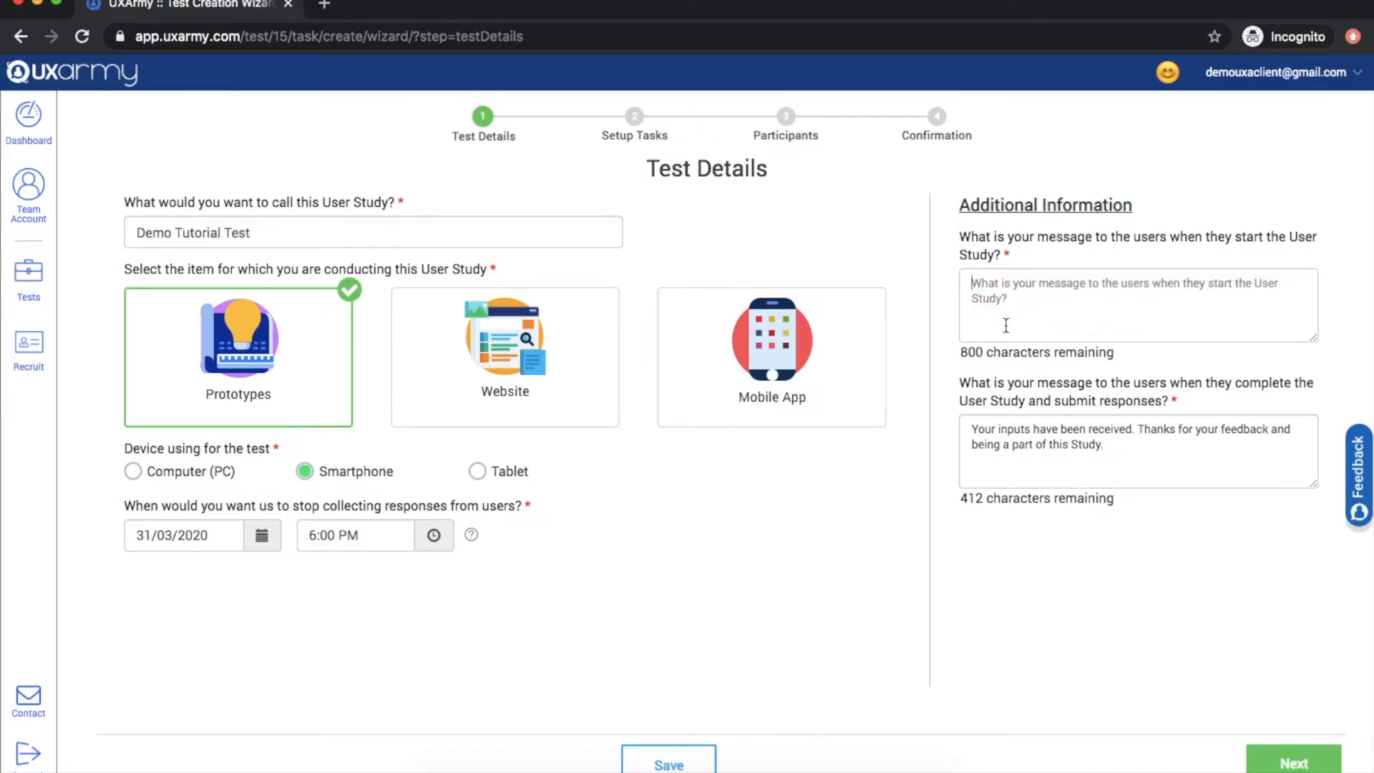
click(811, 770)
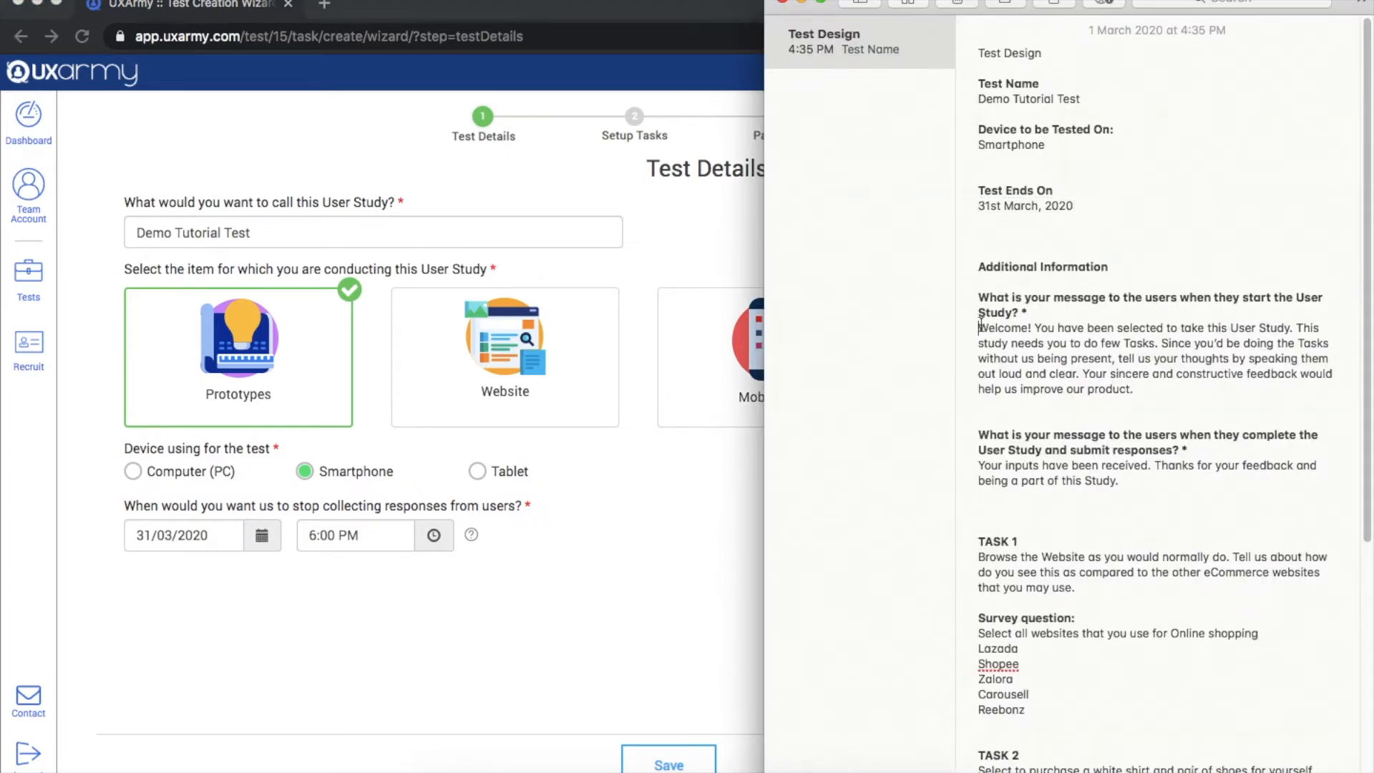
shift+click(1150, 387)
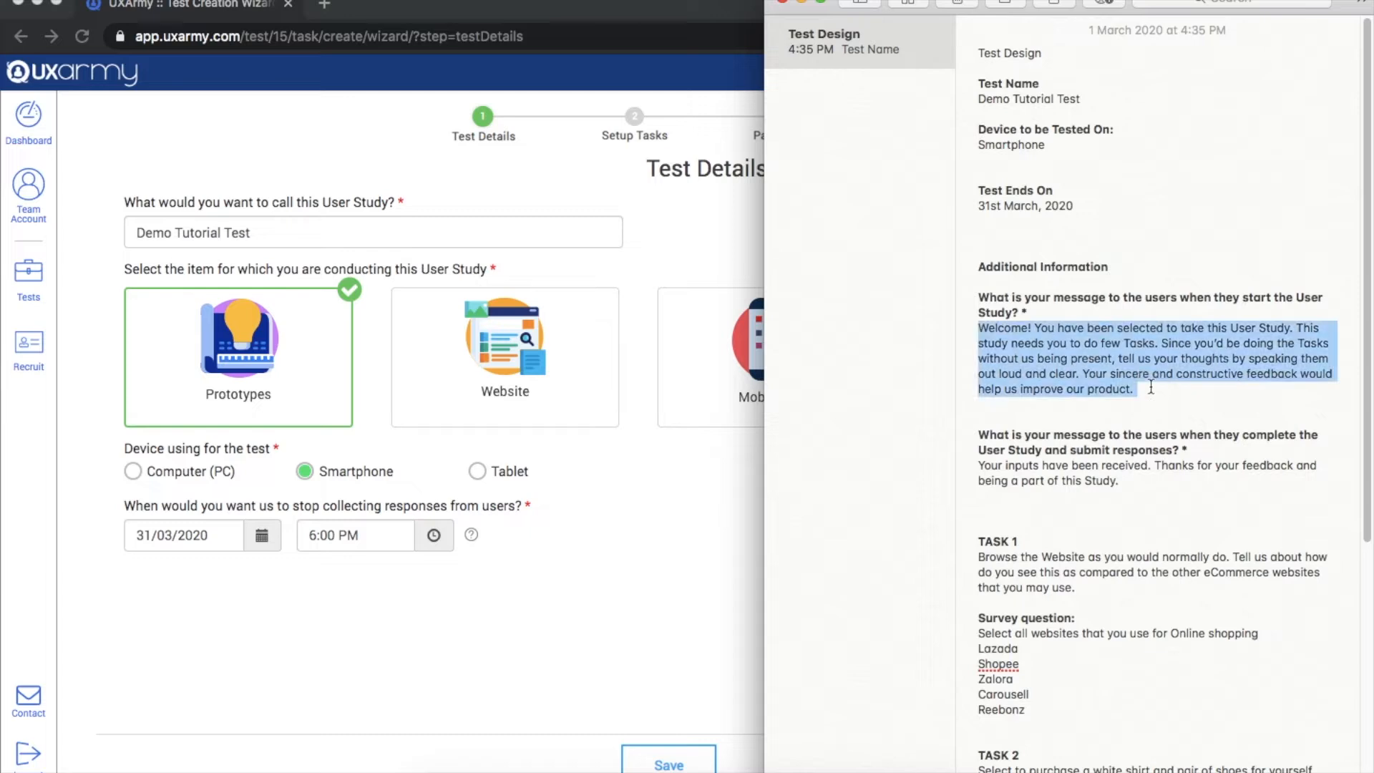
click(736, 441)
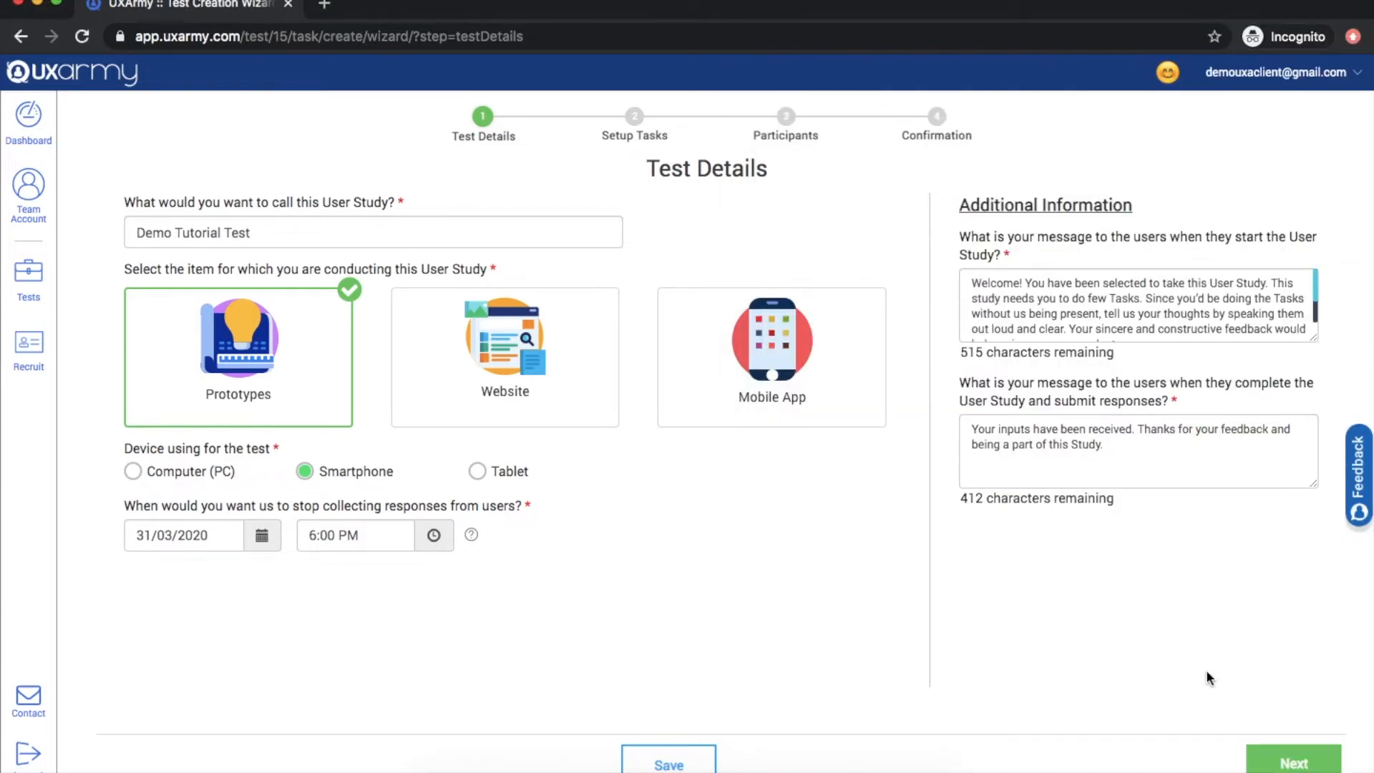
click(1260, 753)
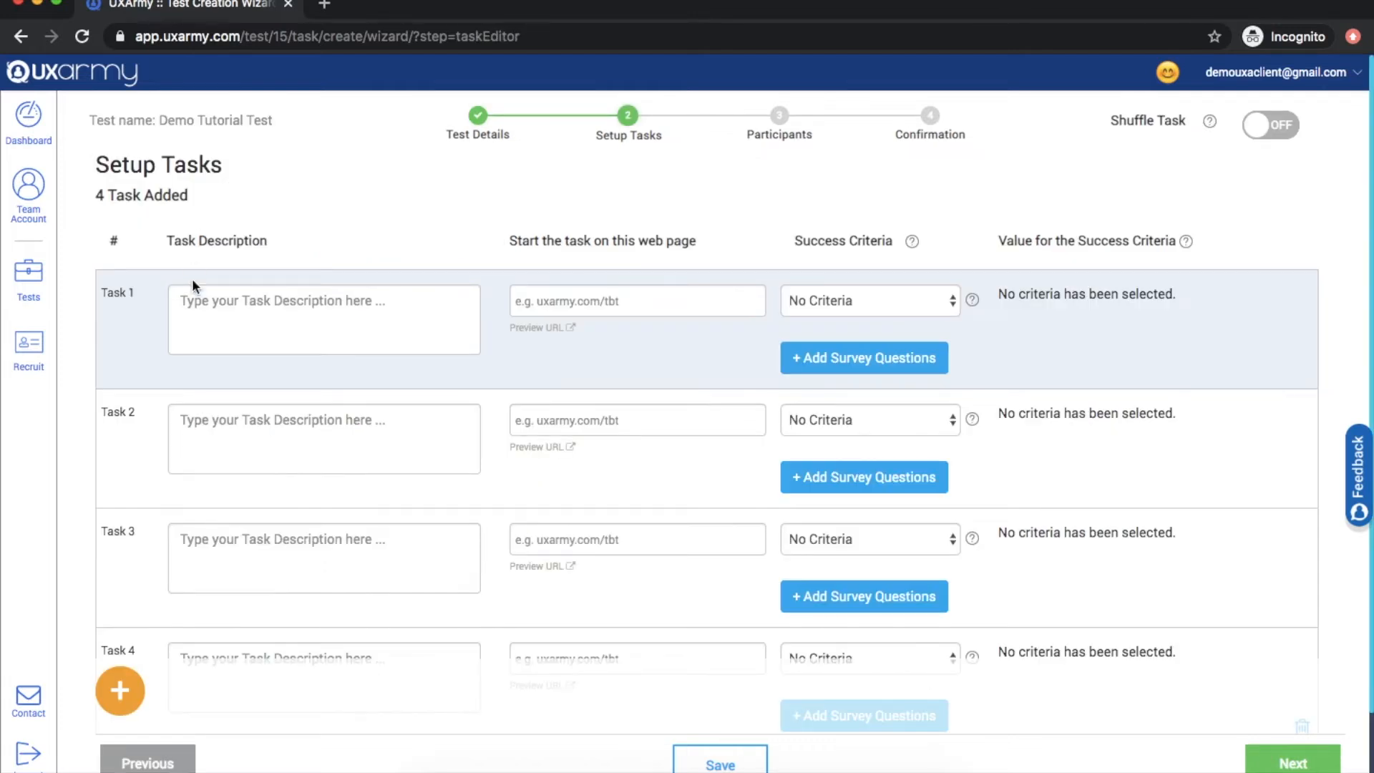
- Set the starting web page of all four tasks to lazada.sg
click(202, 307)
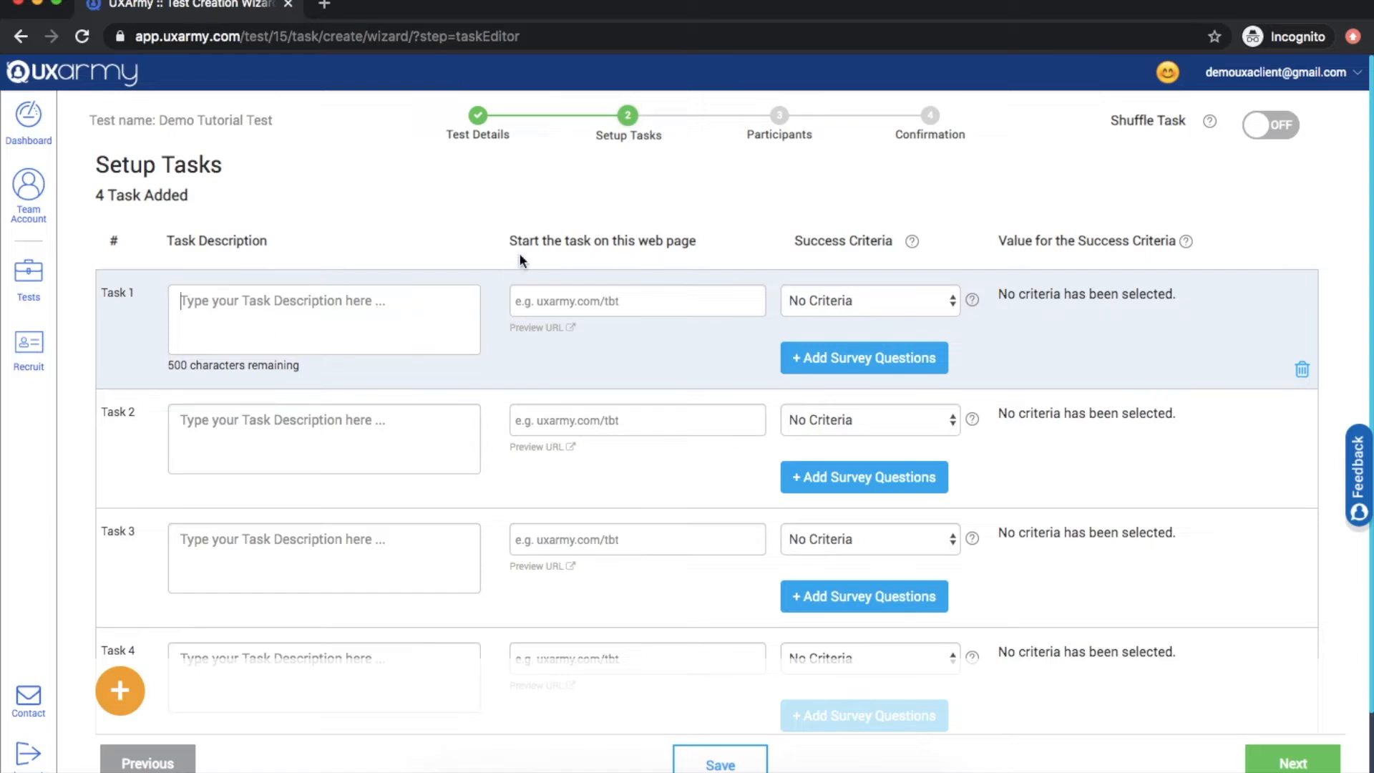
click(522, 301)
text(lazad)
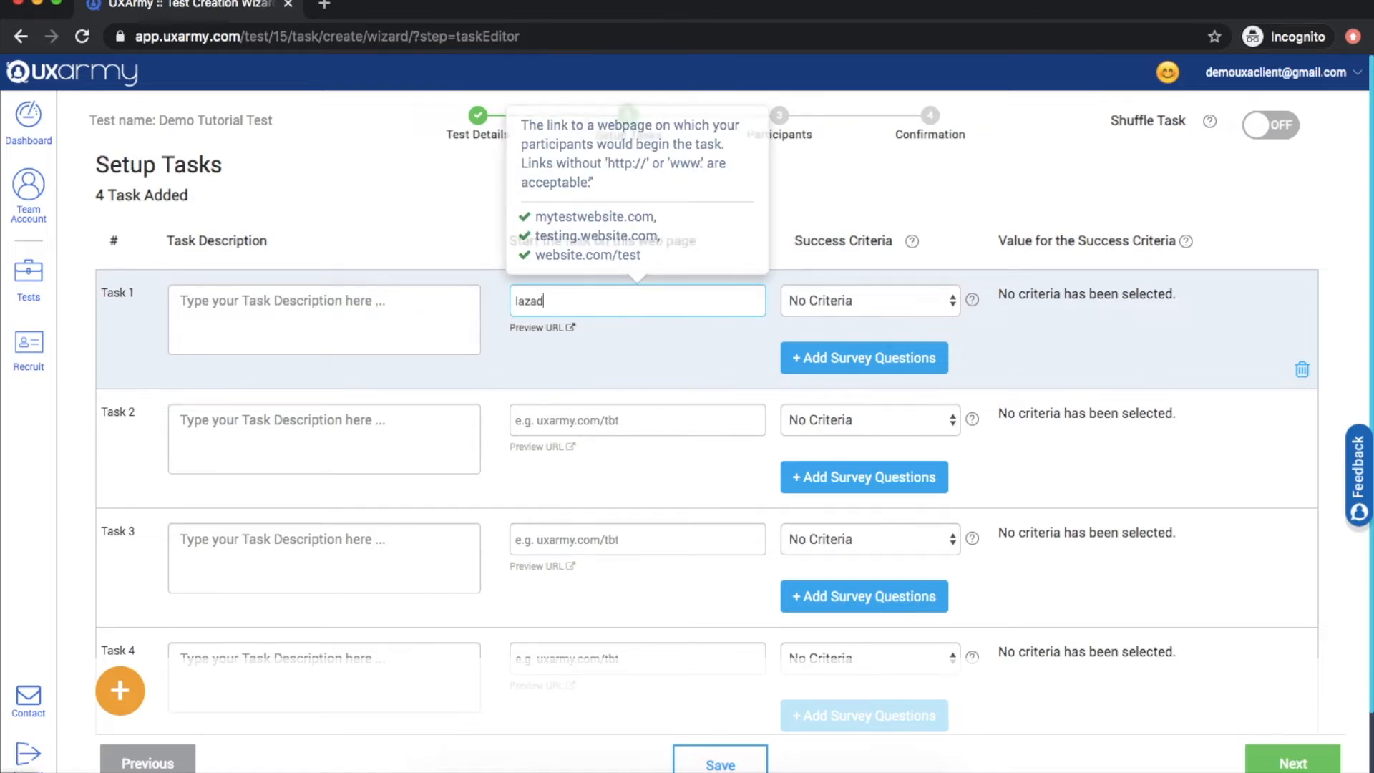
text(a.sg)
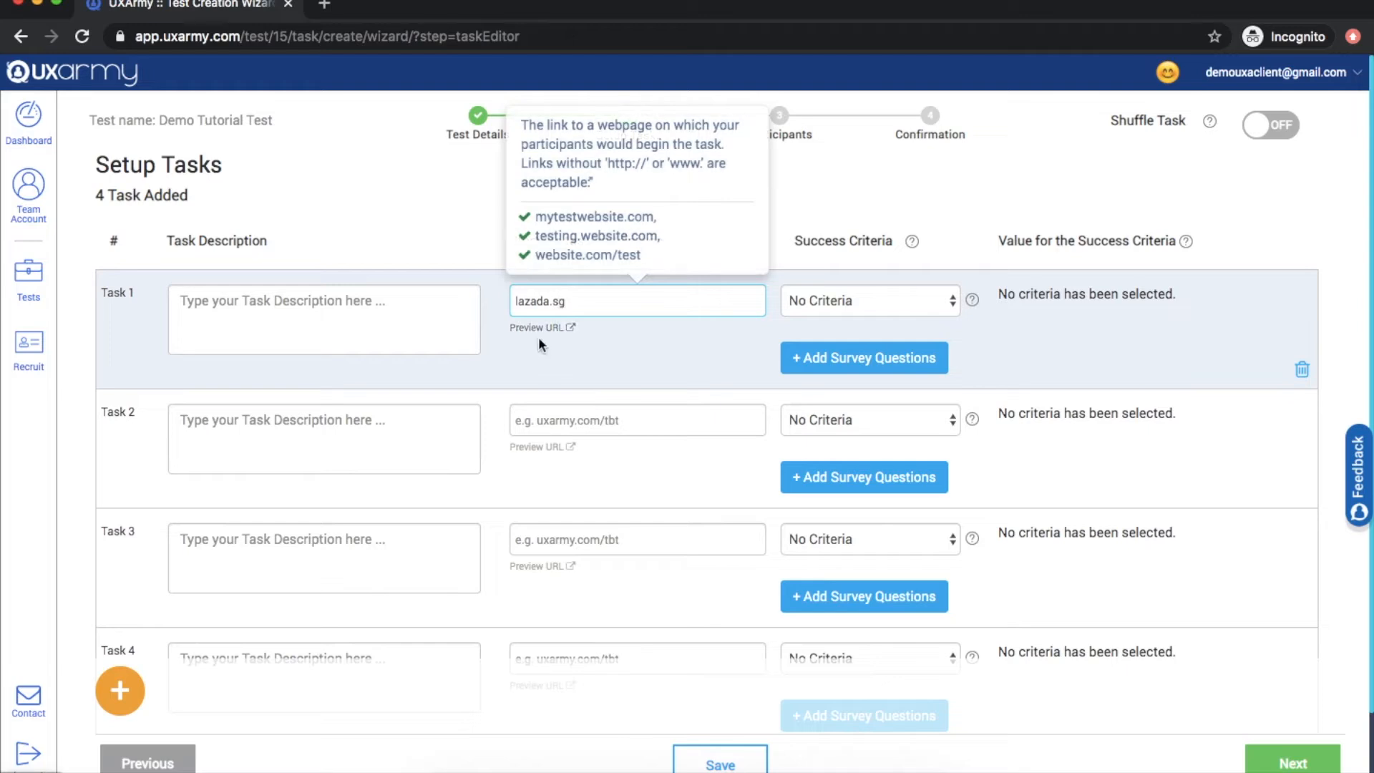
click(602, 362)
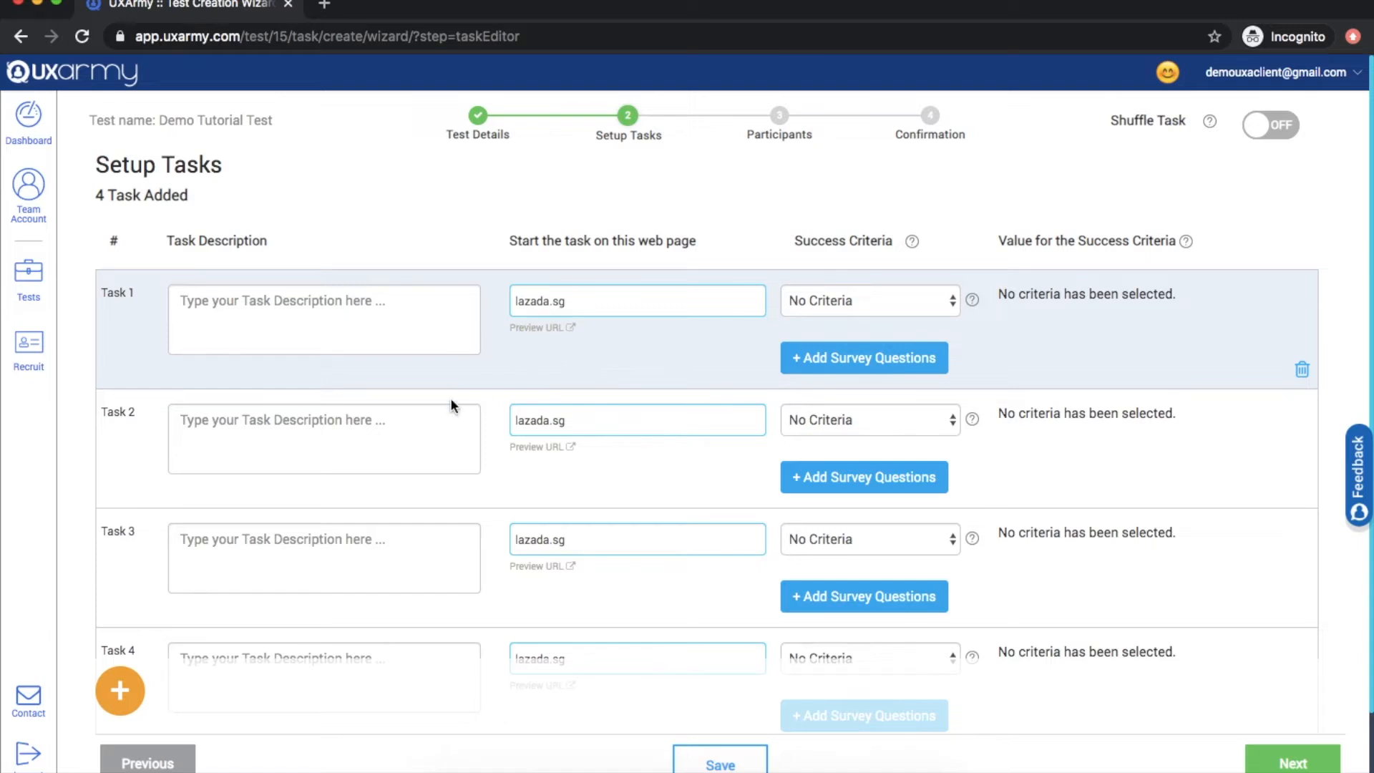
- Add a fifth task and delete it again
click(120, 691)
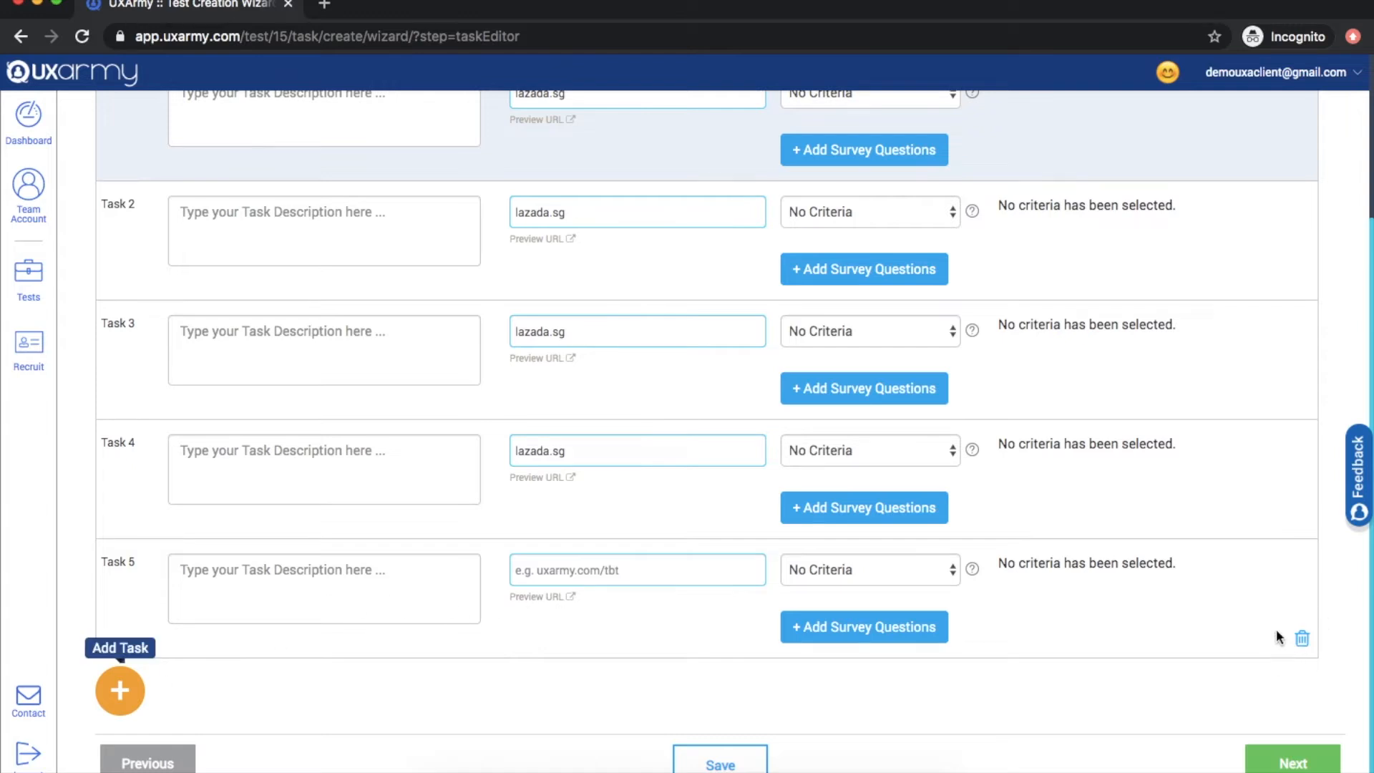
click(1302, 640)
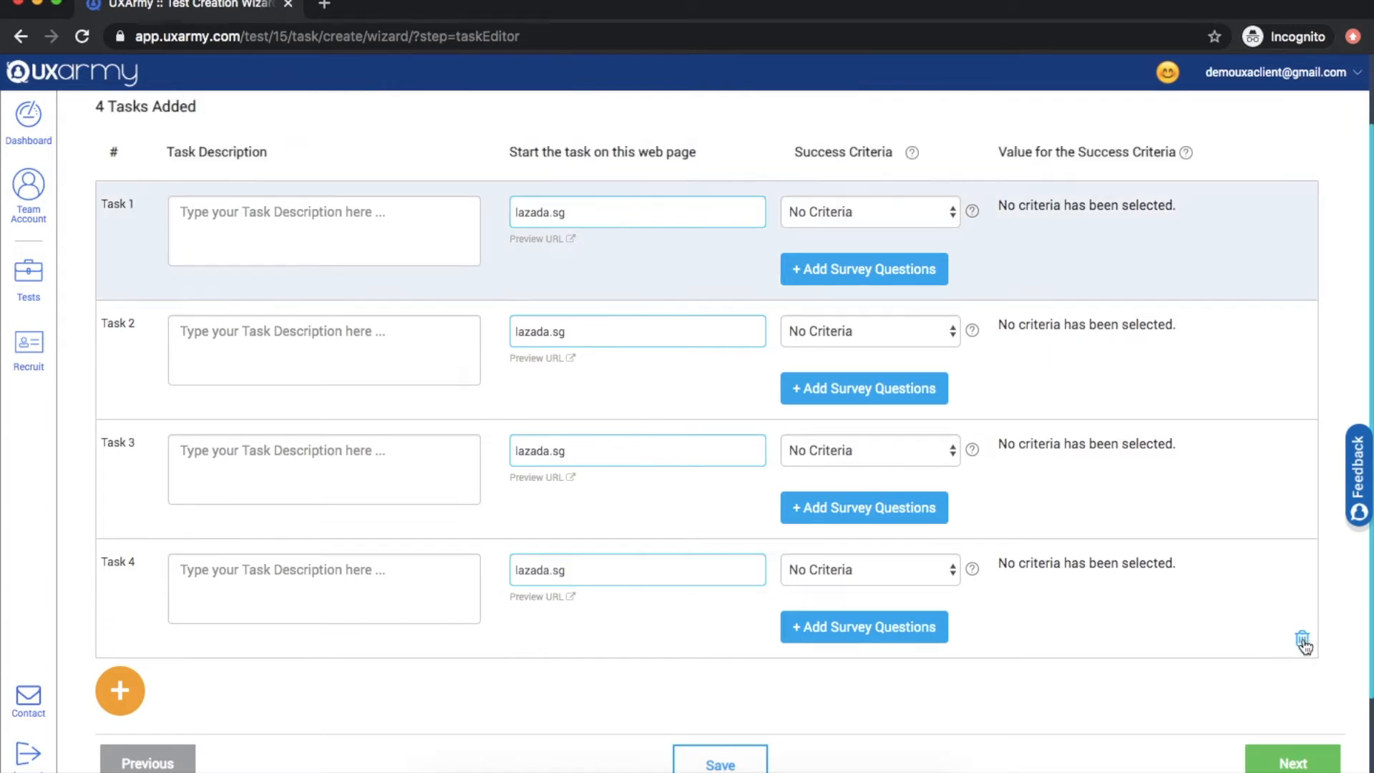
- Copy the Task 1 text, "Browse the Website as you would normally do...", from the Test Design note into Task 1's description
click(396, 324)
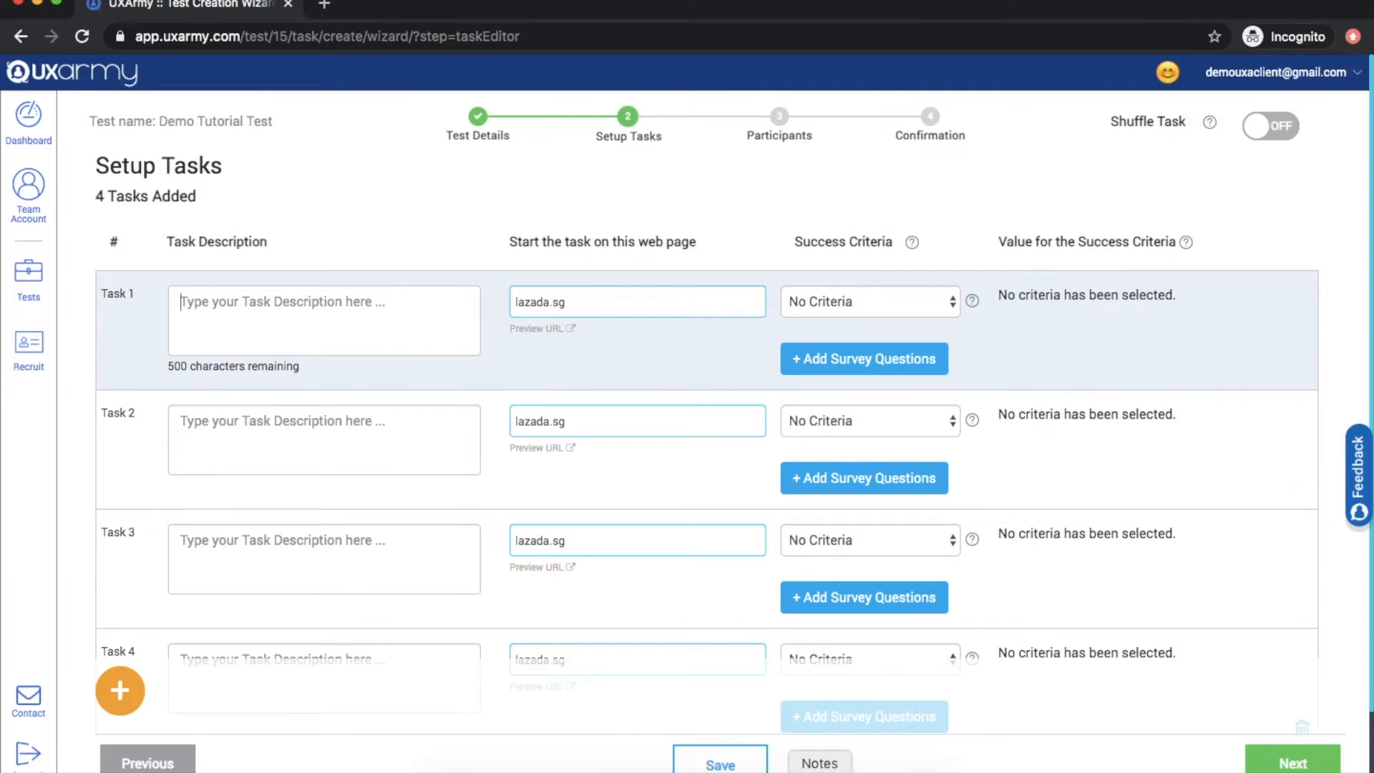
click(821, 769)
click(986, 526)
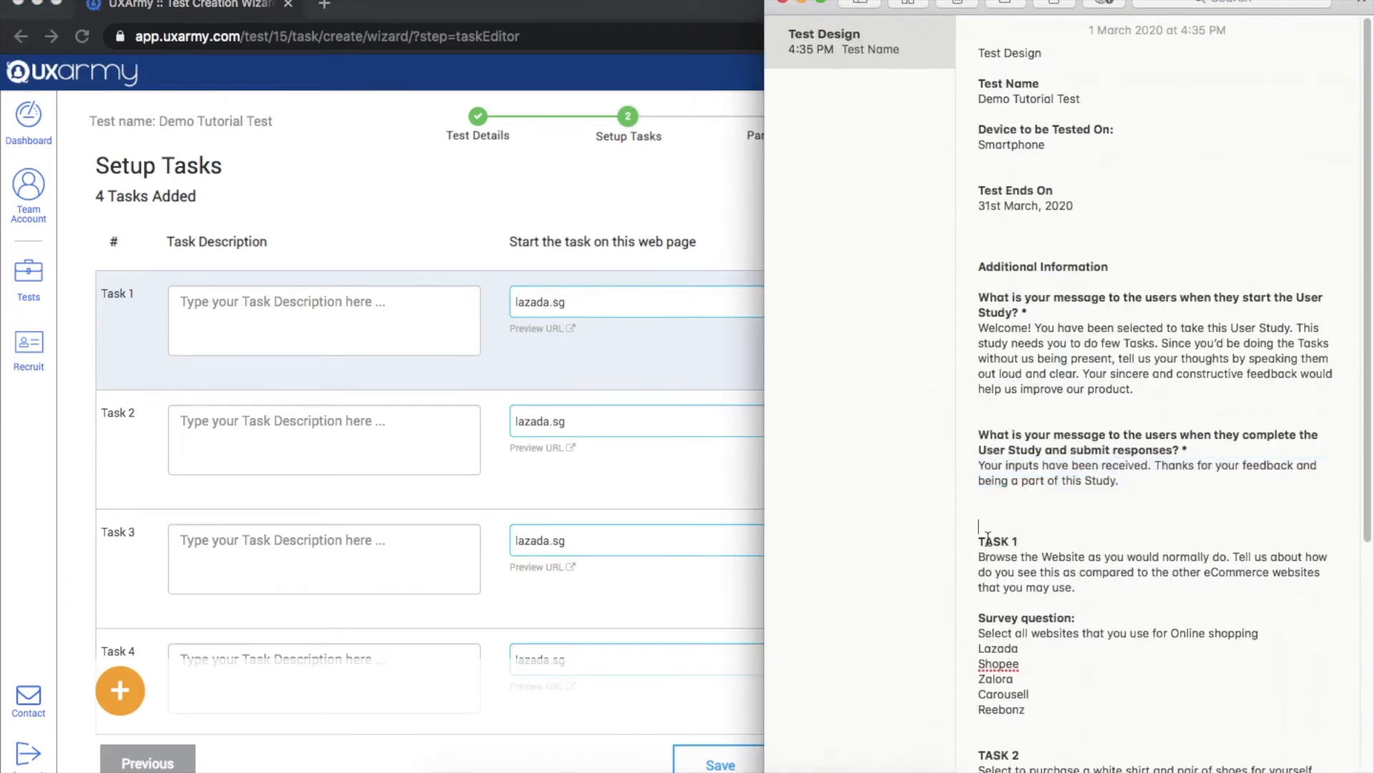
scroll(1000, 565, down, 5)
scroll(1001, 565, down, 6)
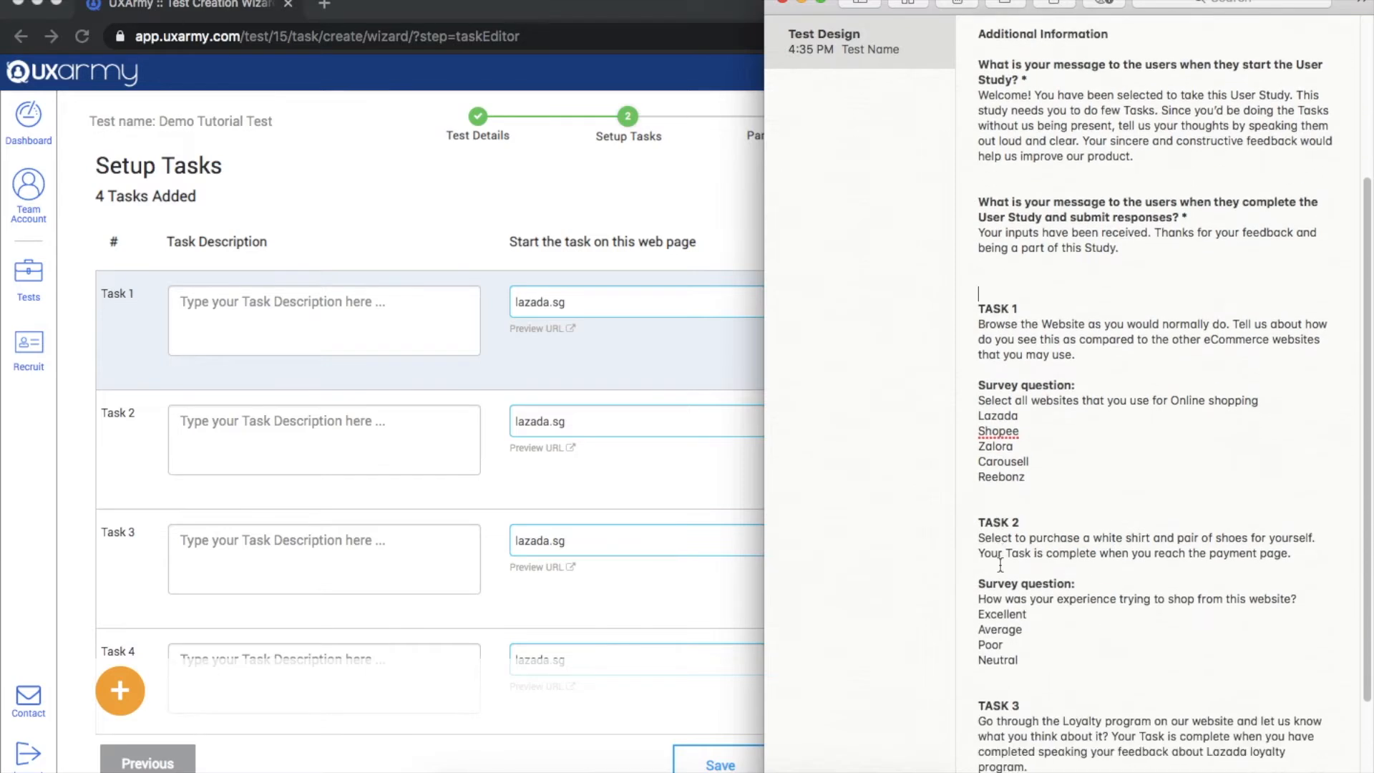
drag(978, 203, 1075, 232)
key(super+c)
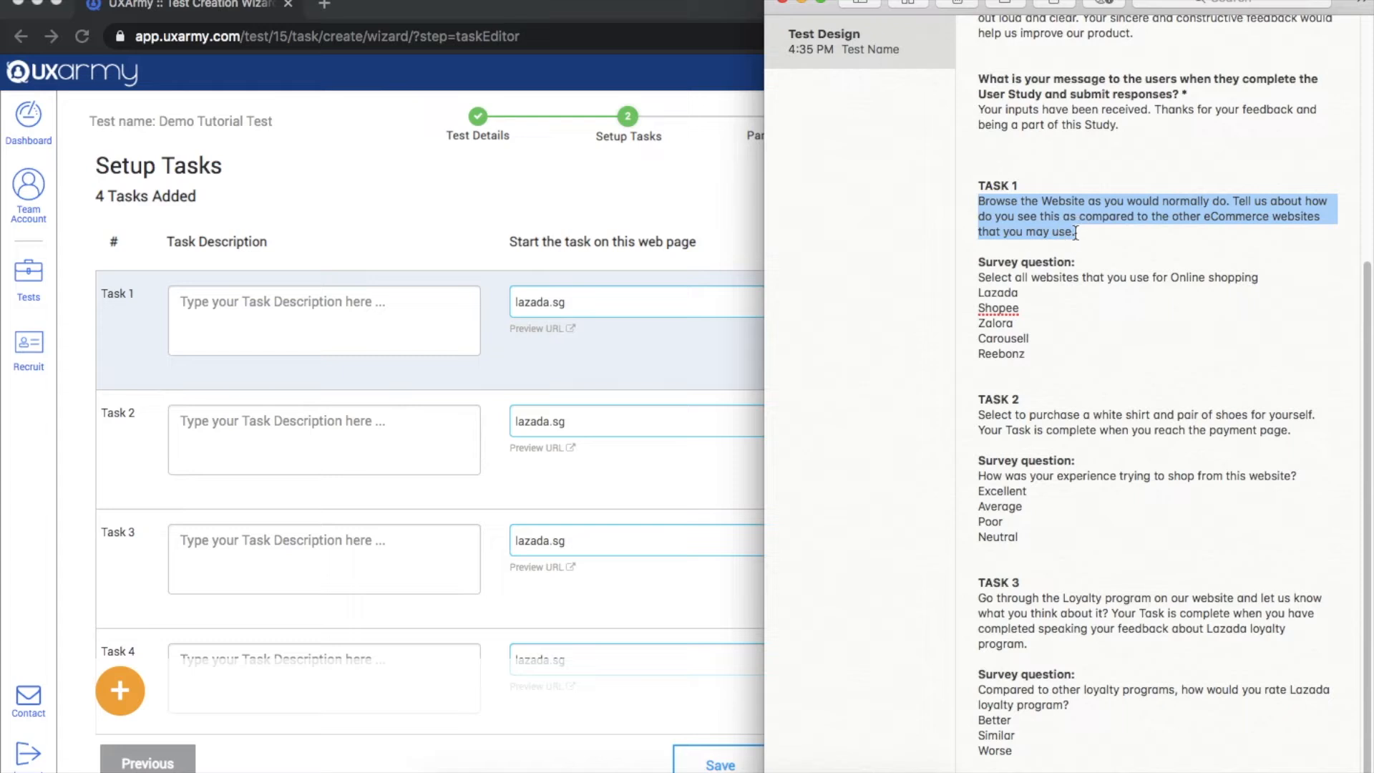
click(394, 321)
key(super+v)
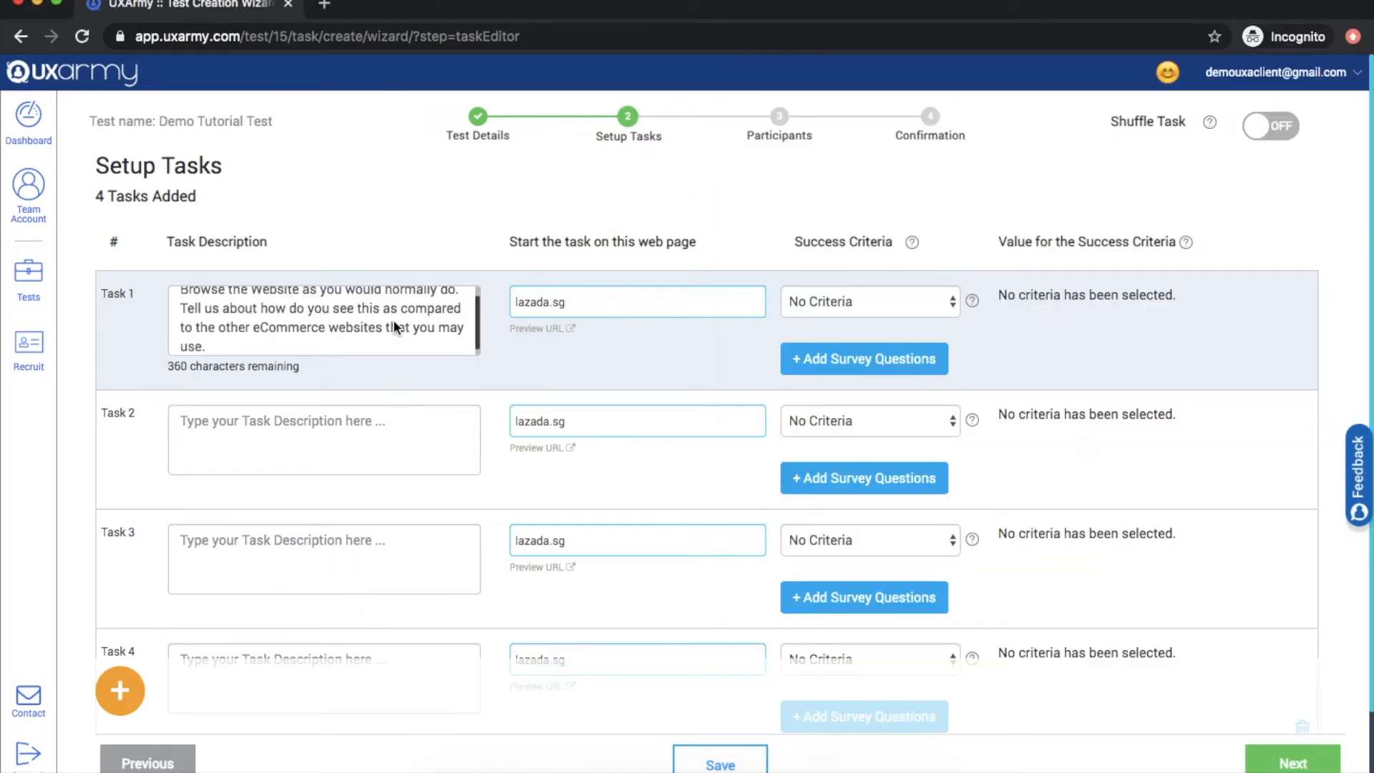
key(Up)
key(Up)
key(Up)
key(Up)
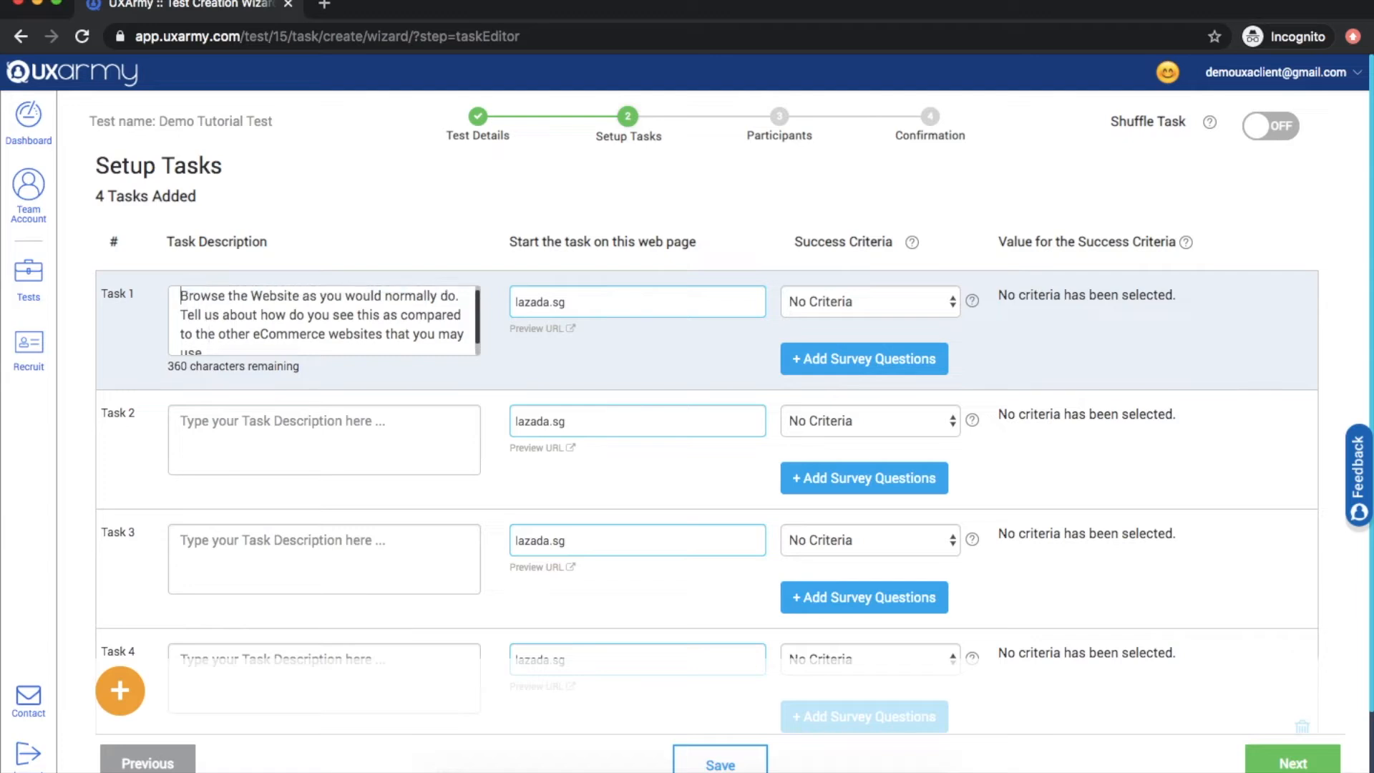
click(580, 302)
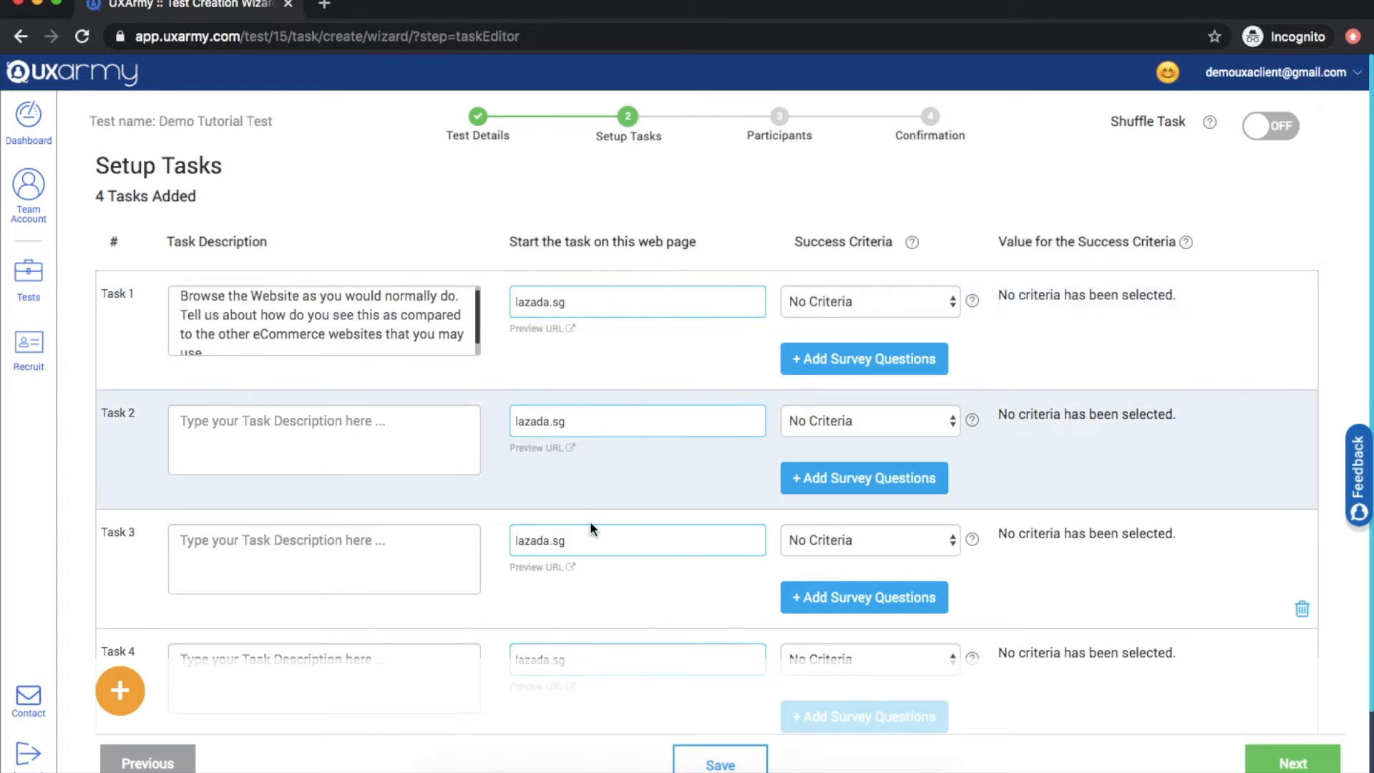
scroll(586, 657, down, 2)
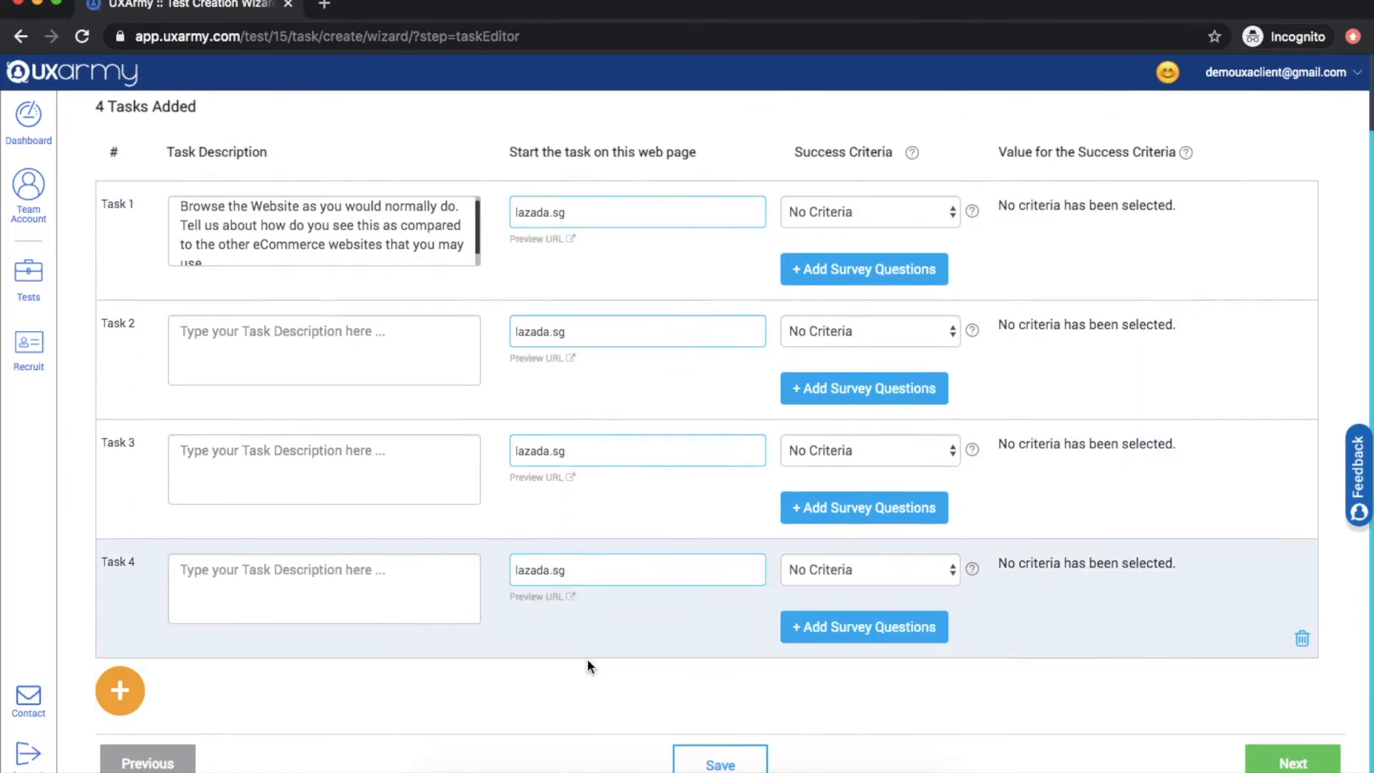
scroll(610, 386, up, 2)
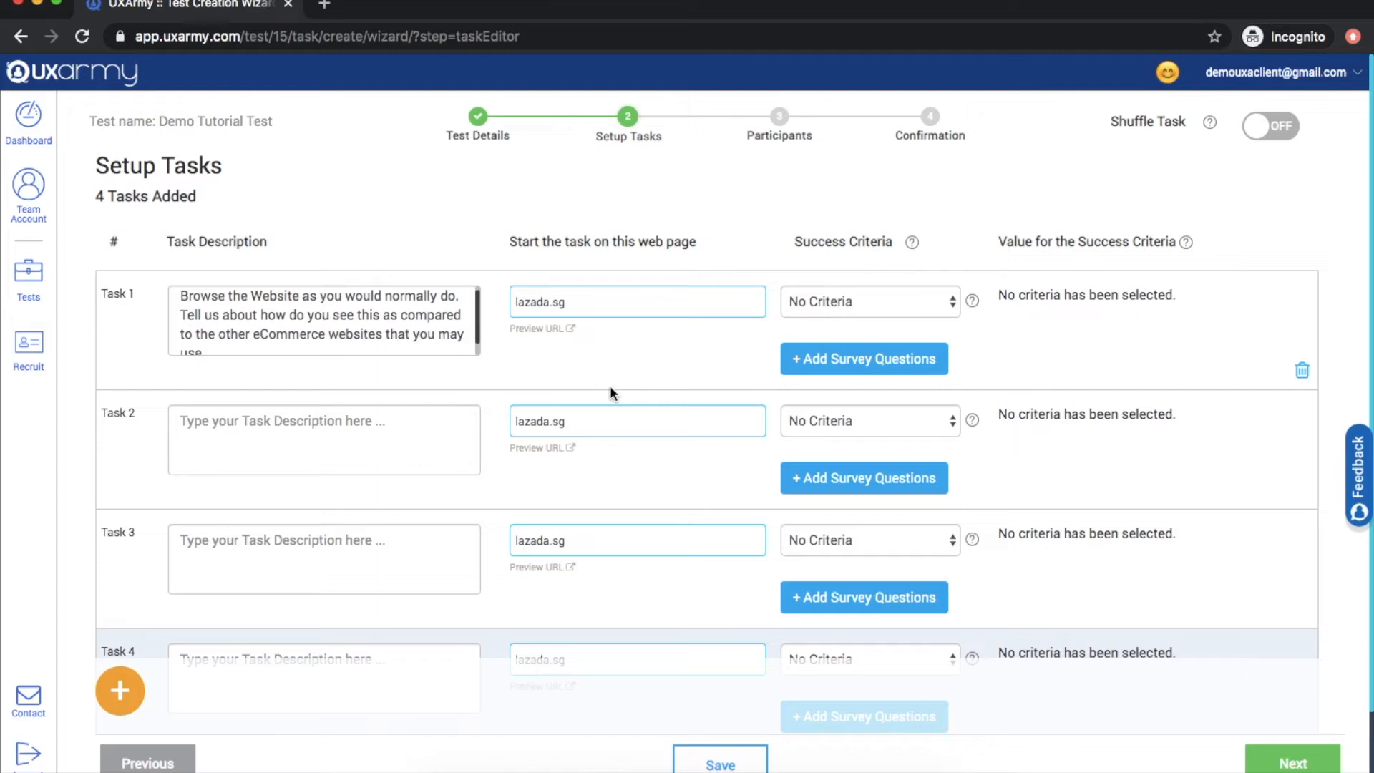
click(617, 297)
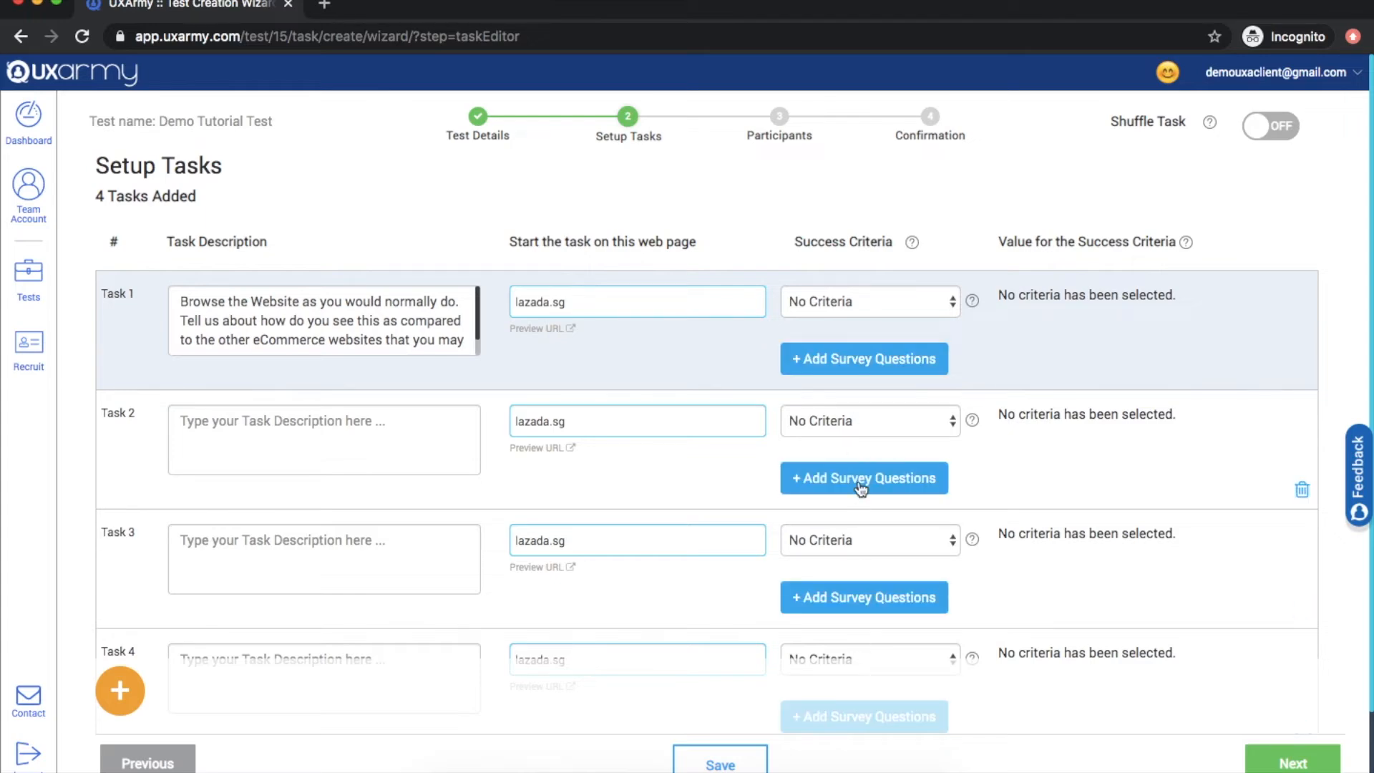
- Add the survey question "Select all websites that you use for Online shopping" to Task 1 with the Radio Buttons question type
click(868, 359)
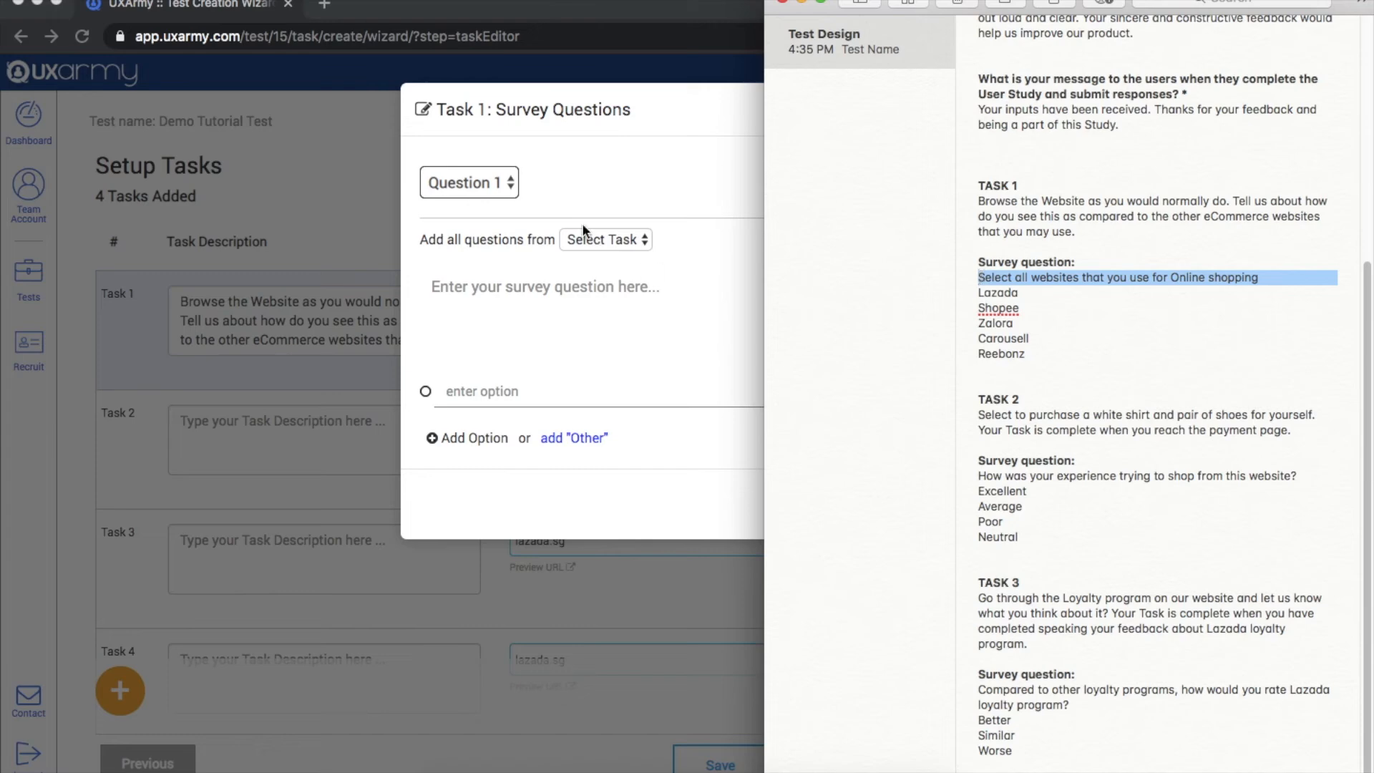
click(581, 274)
text(Select all websites that you use for Online shopping)
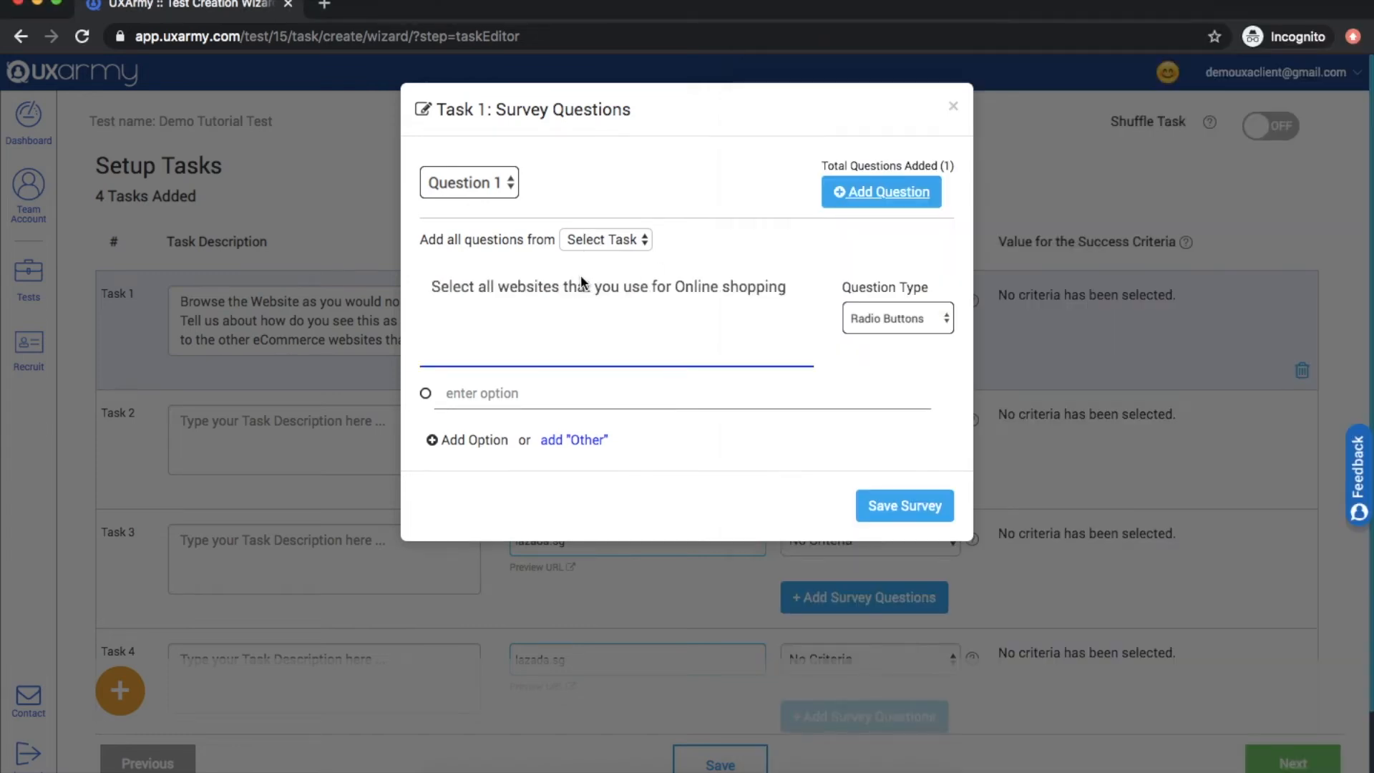
click(879, 325)
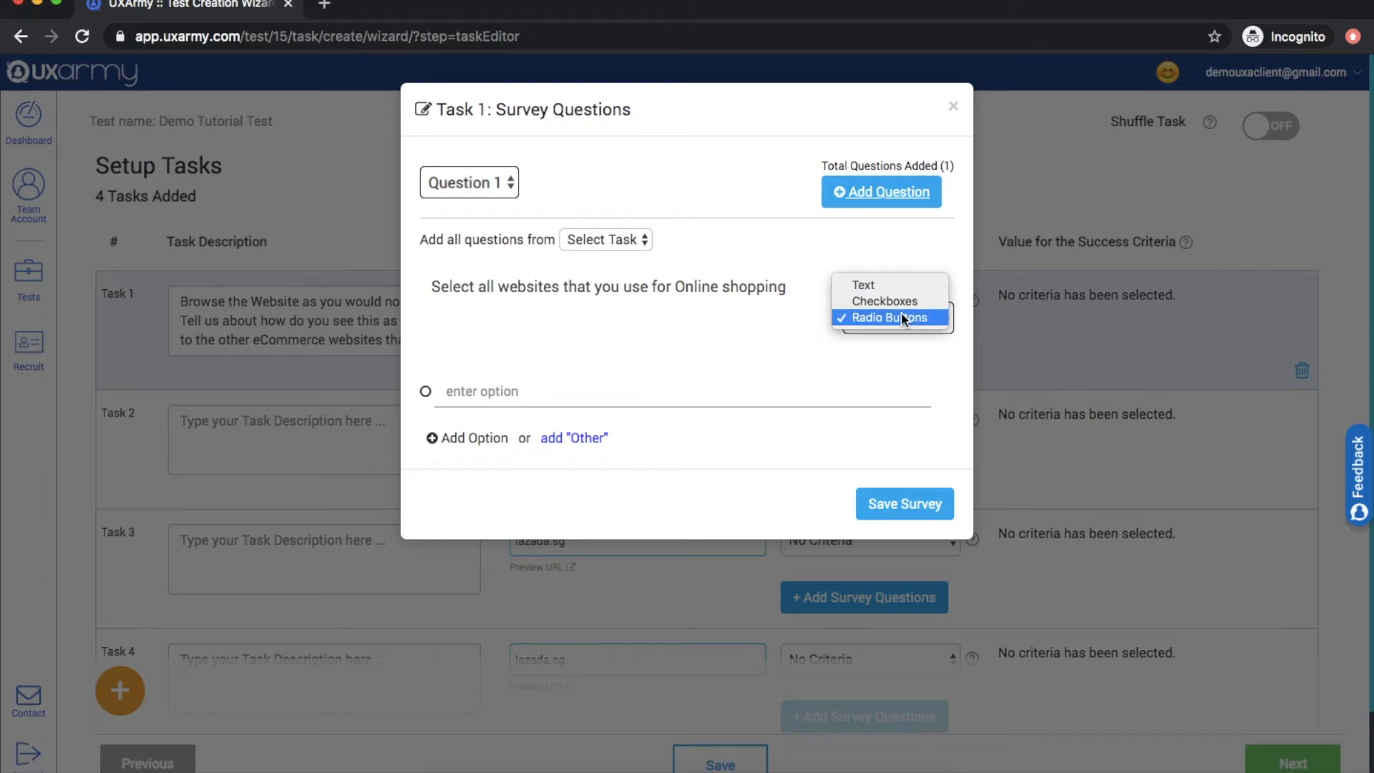
click(898, 314)
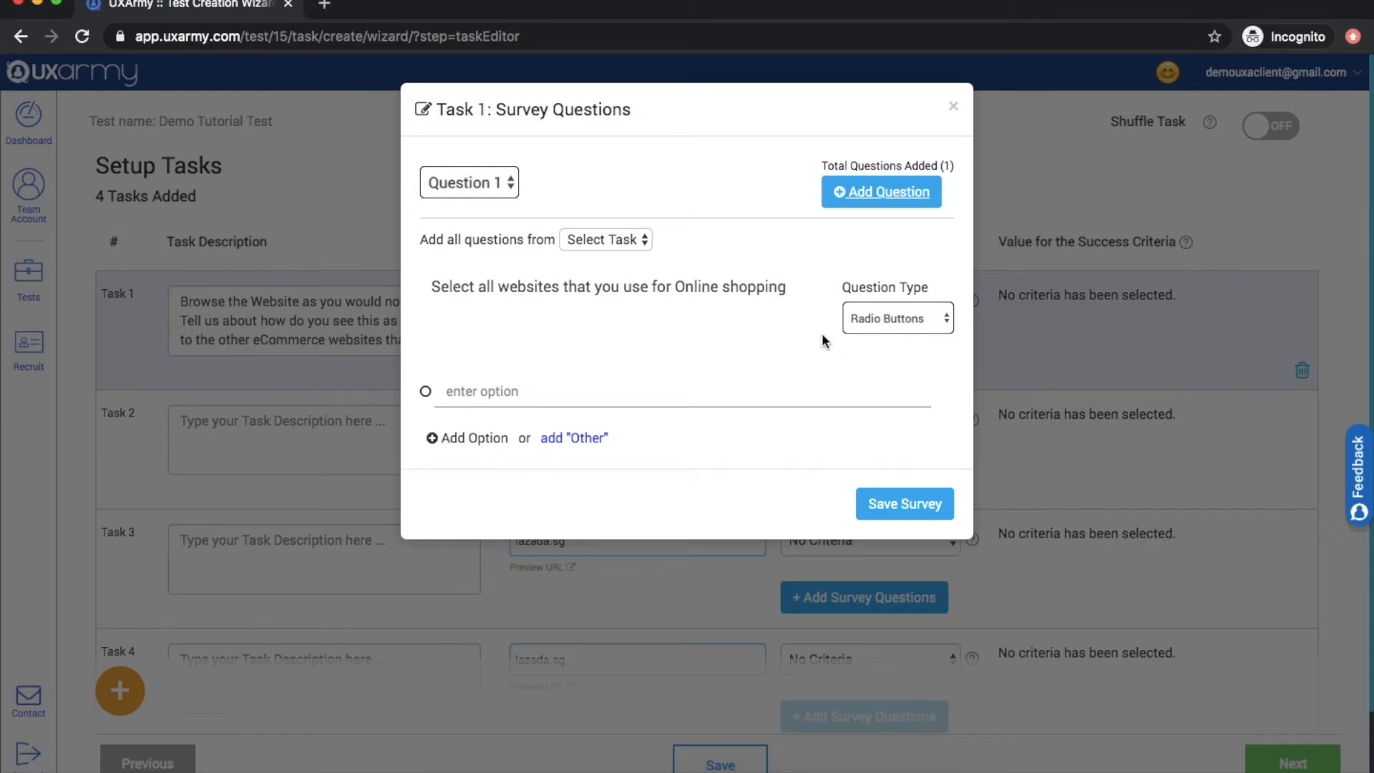
- Copy the answers Lazada, Shopee, Zalora, Carousell and Reebonz from the Test Design note as options, add "Other" and save Task 1's survey
click(543, 392)
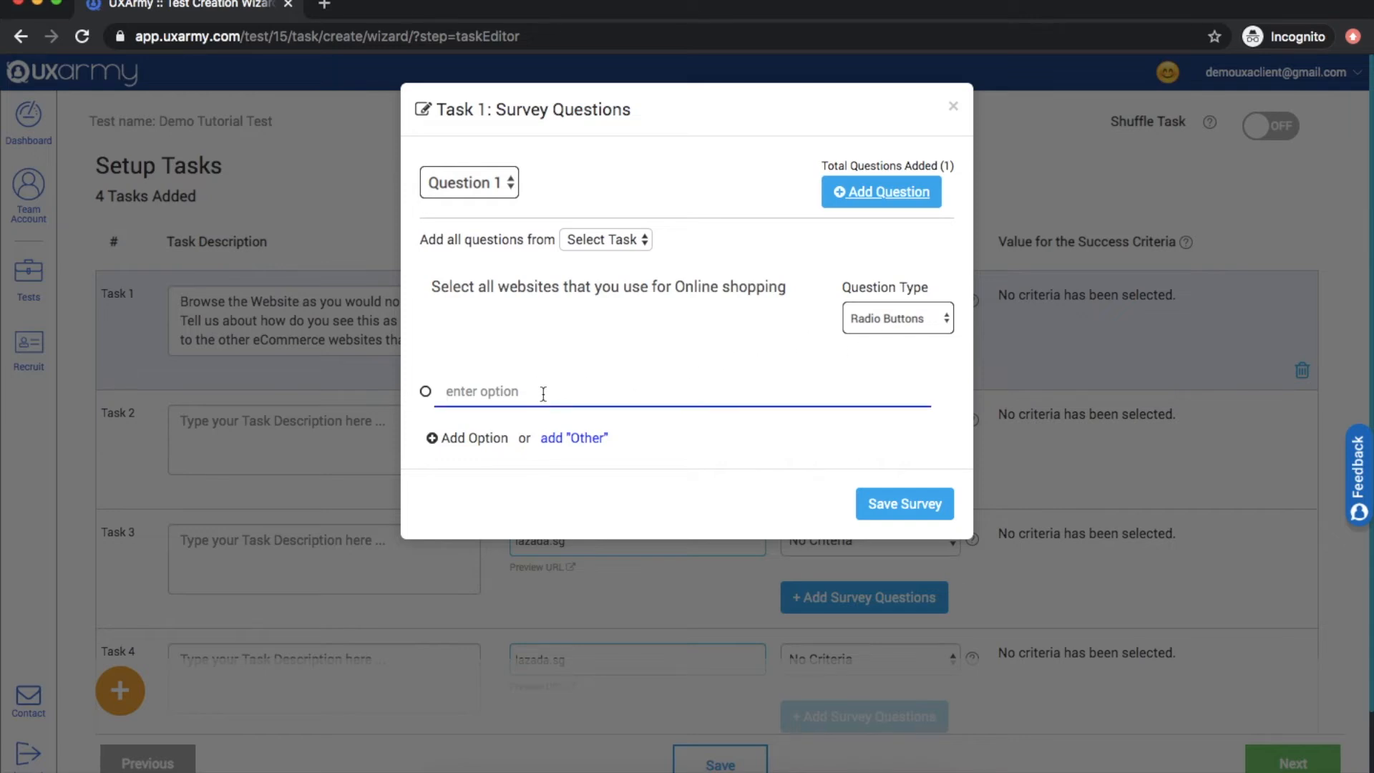
click(816, 767)
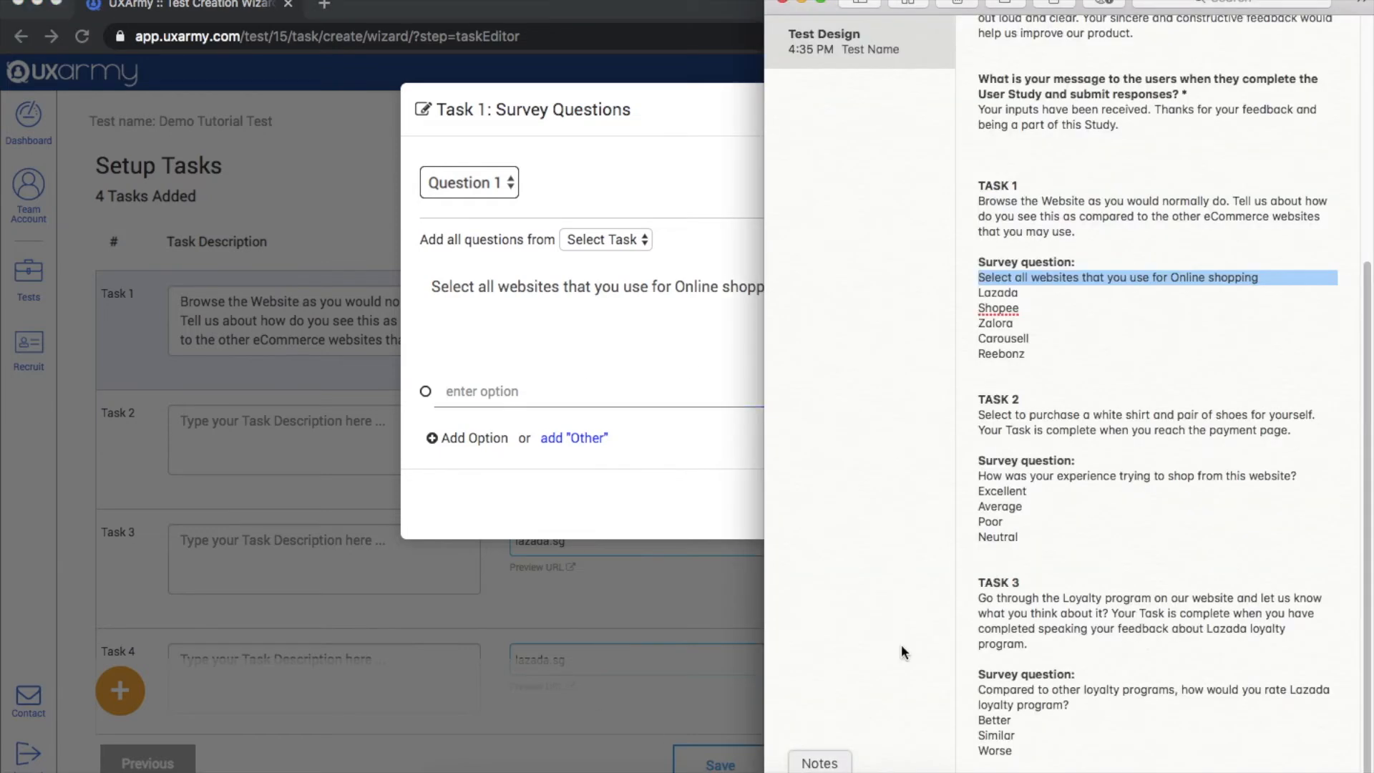
click(978, 294)
drag(979, 293, 1028, 350)
key(super+c)
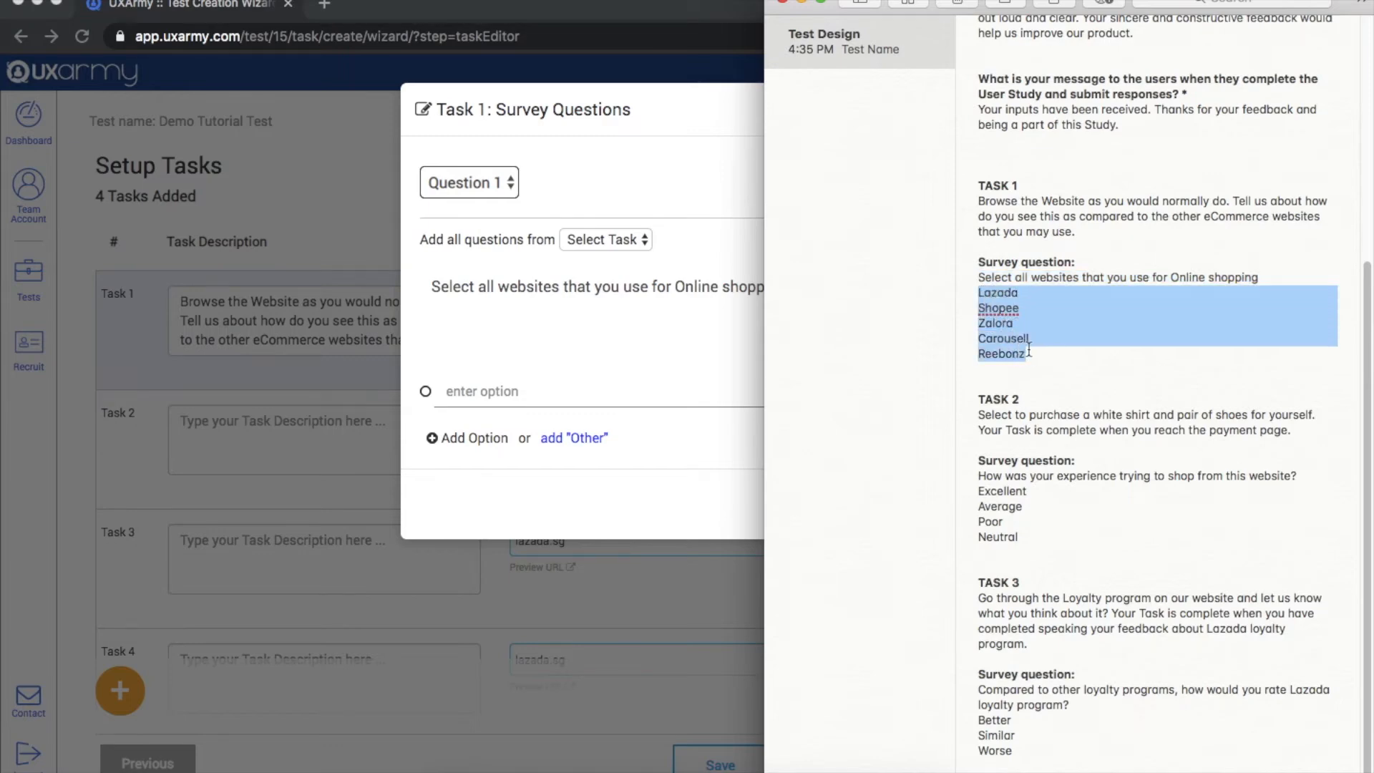
click(676, 355)
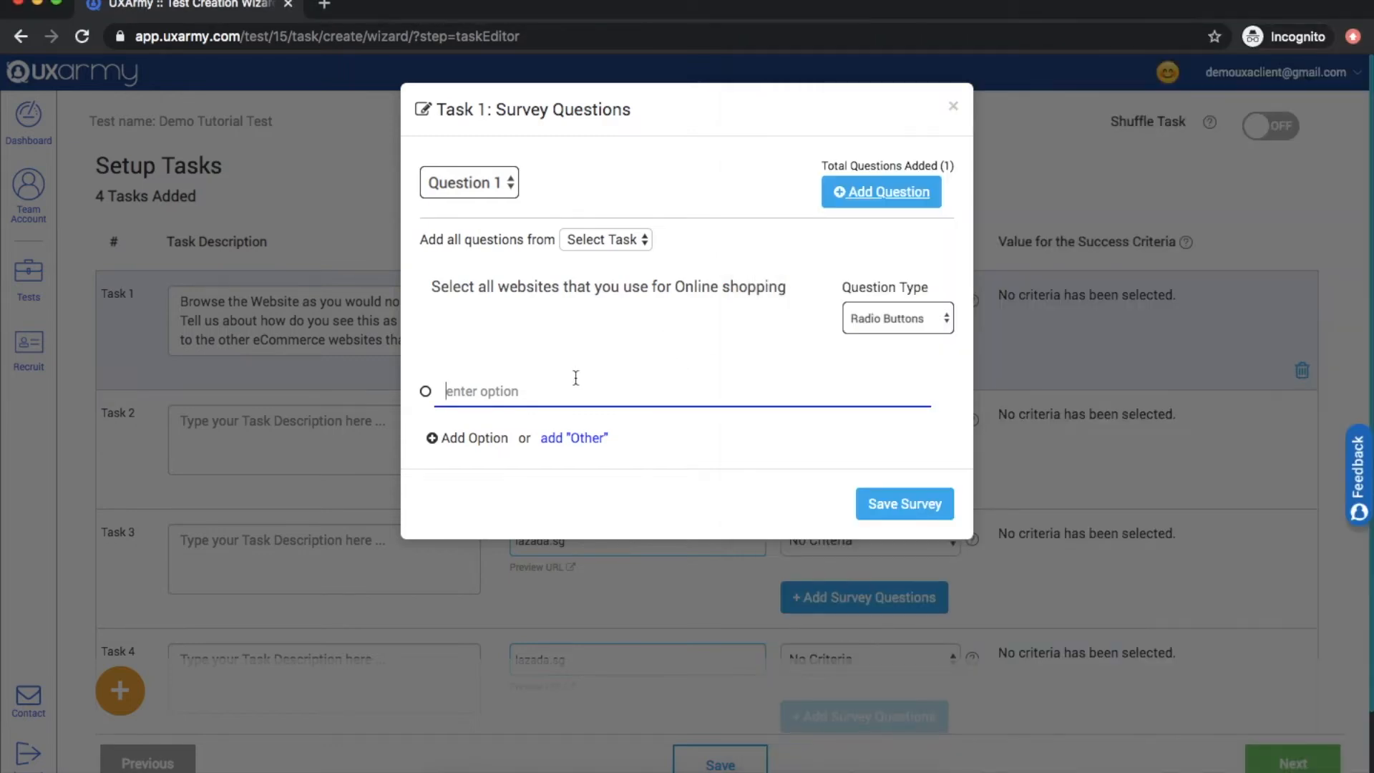
key(super+v)
click(573, 572)
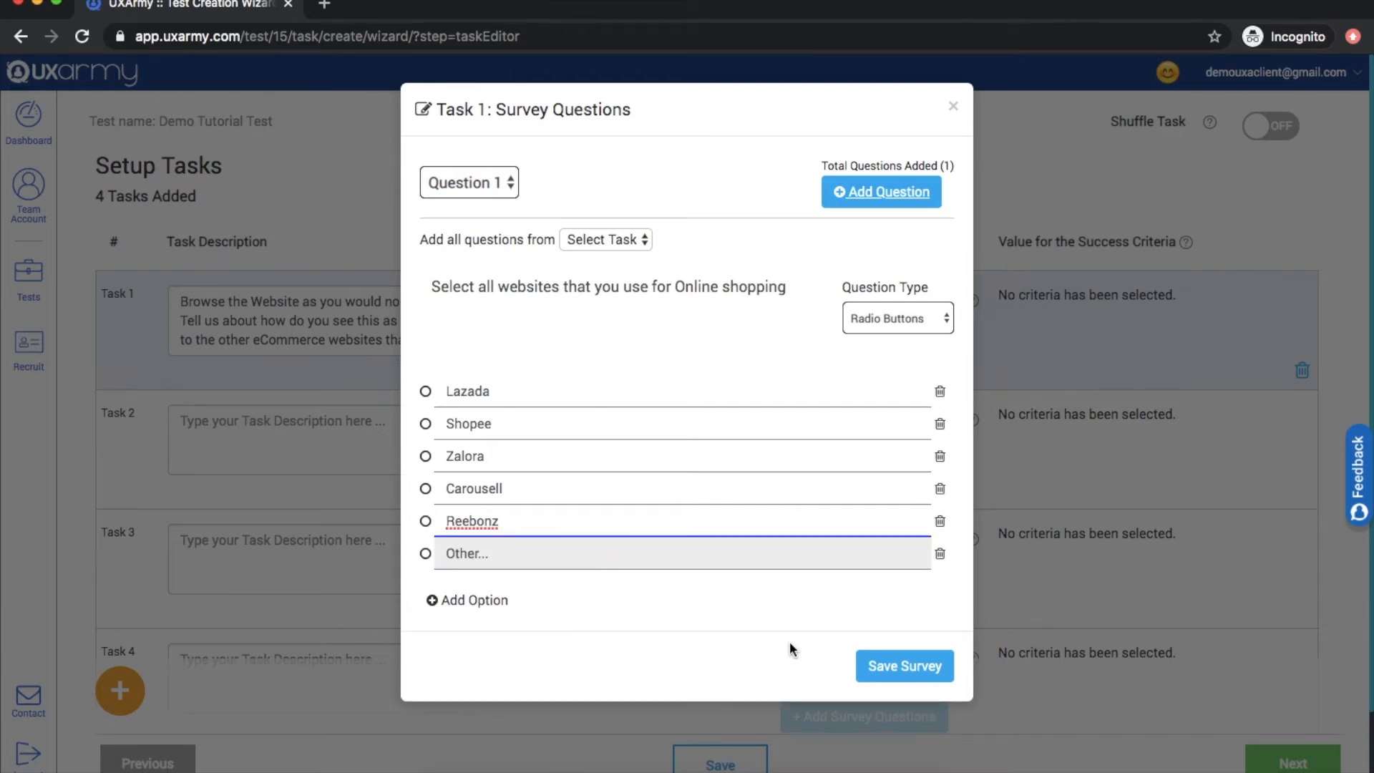
click(890, 668)
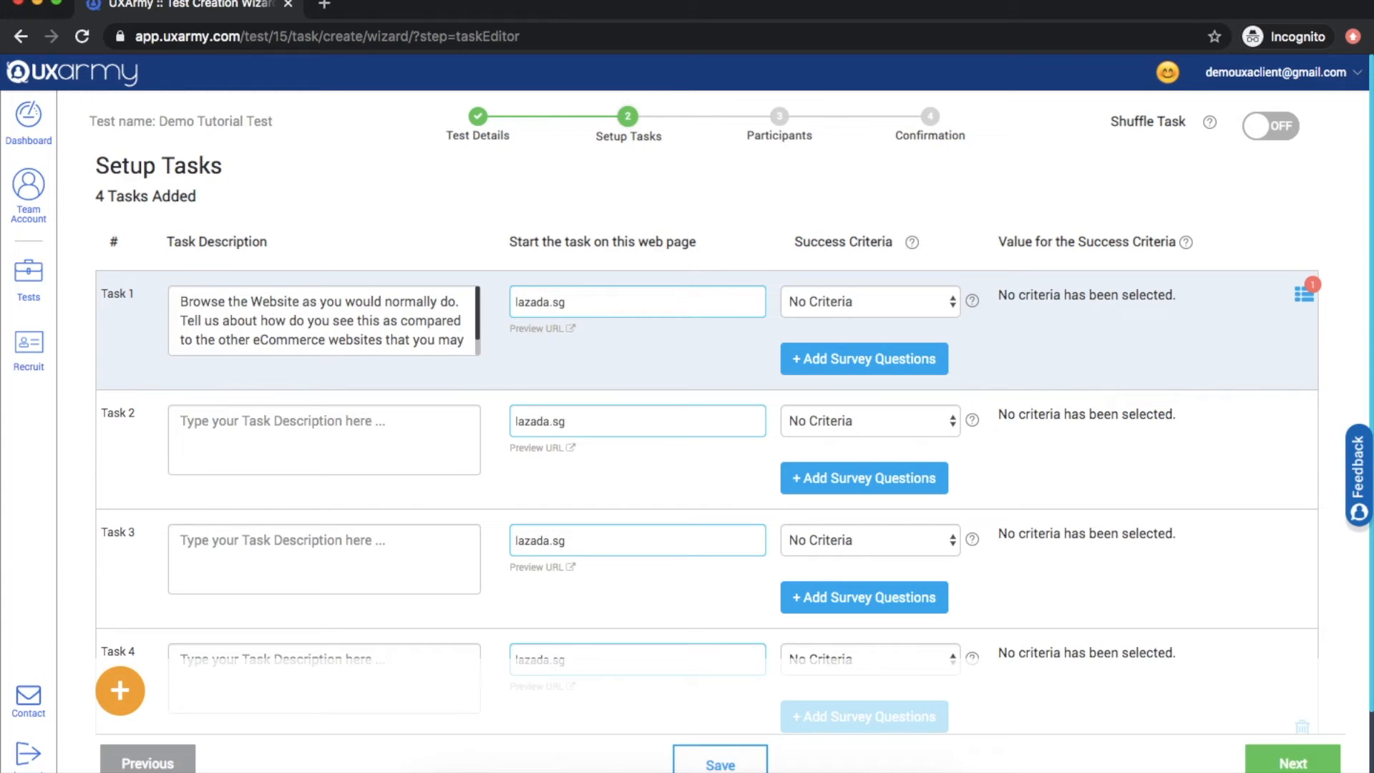
- Set Task 1's success criterion to Task Completion Time with a value of 240 seconds
mouse_move(913, 245)
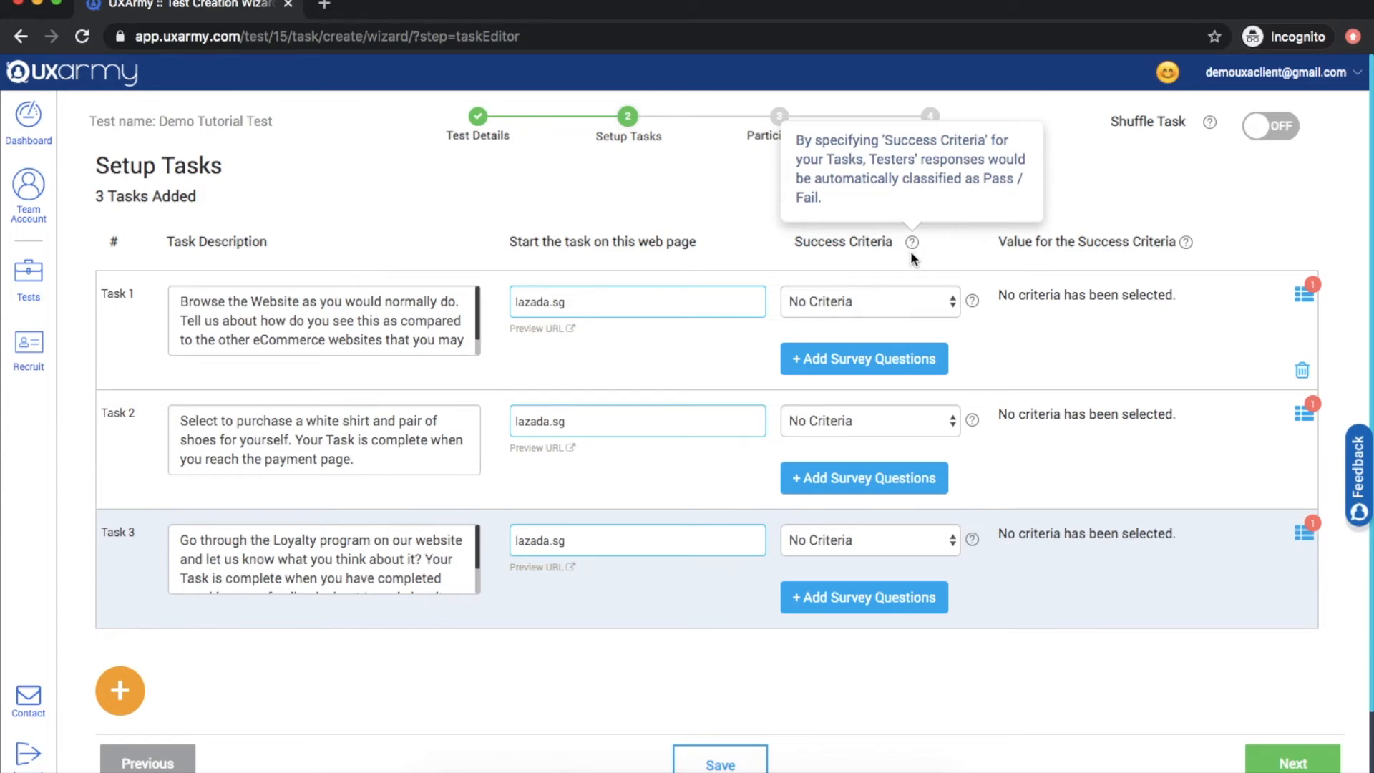
click(870, 313)
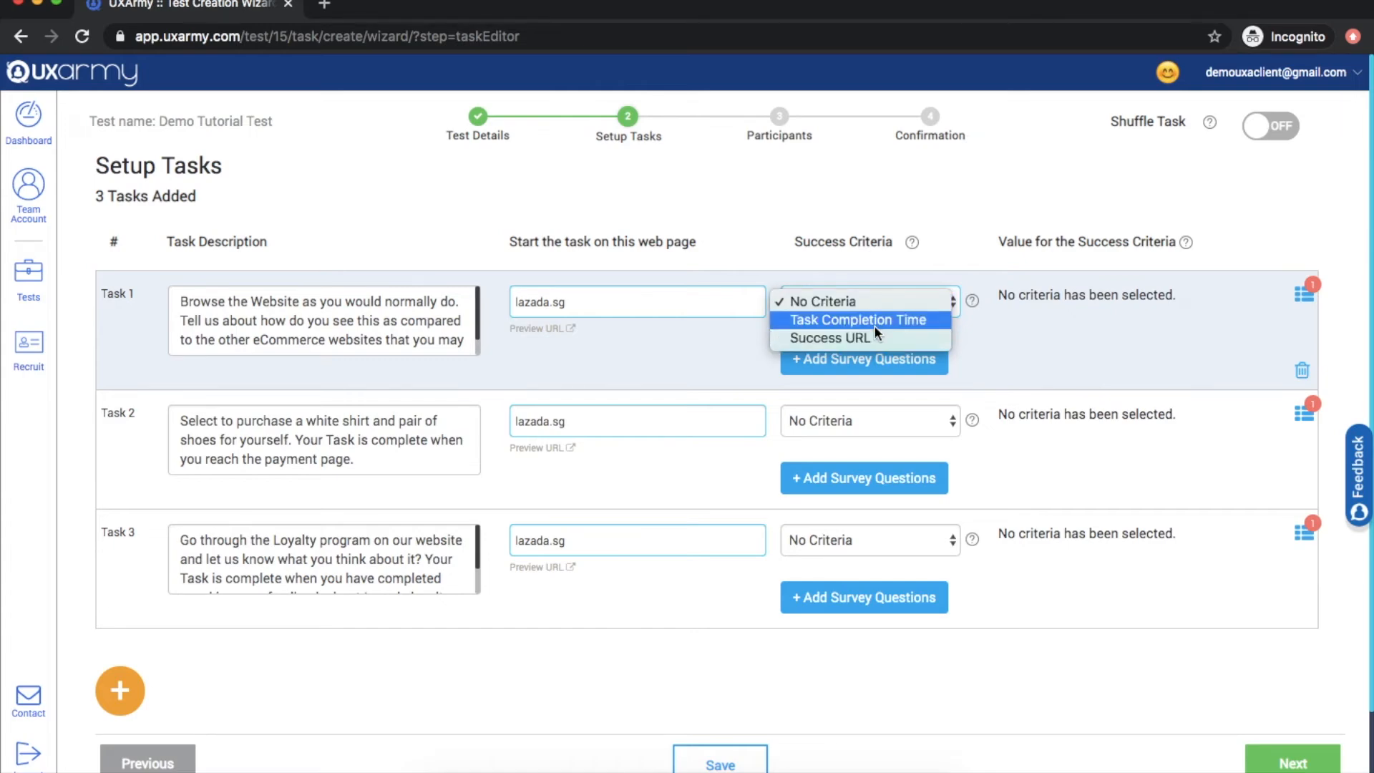
click(880, 320)
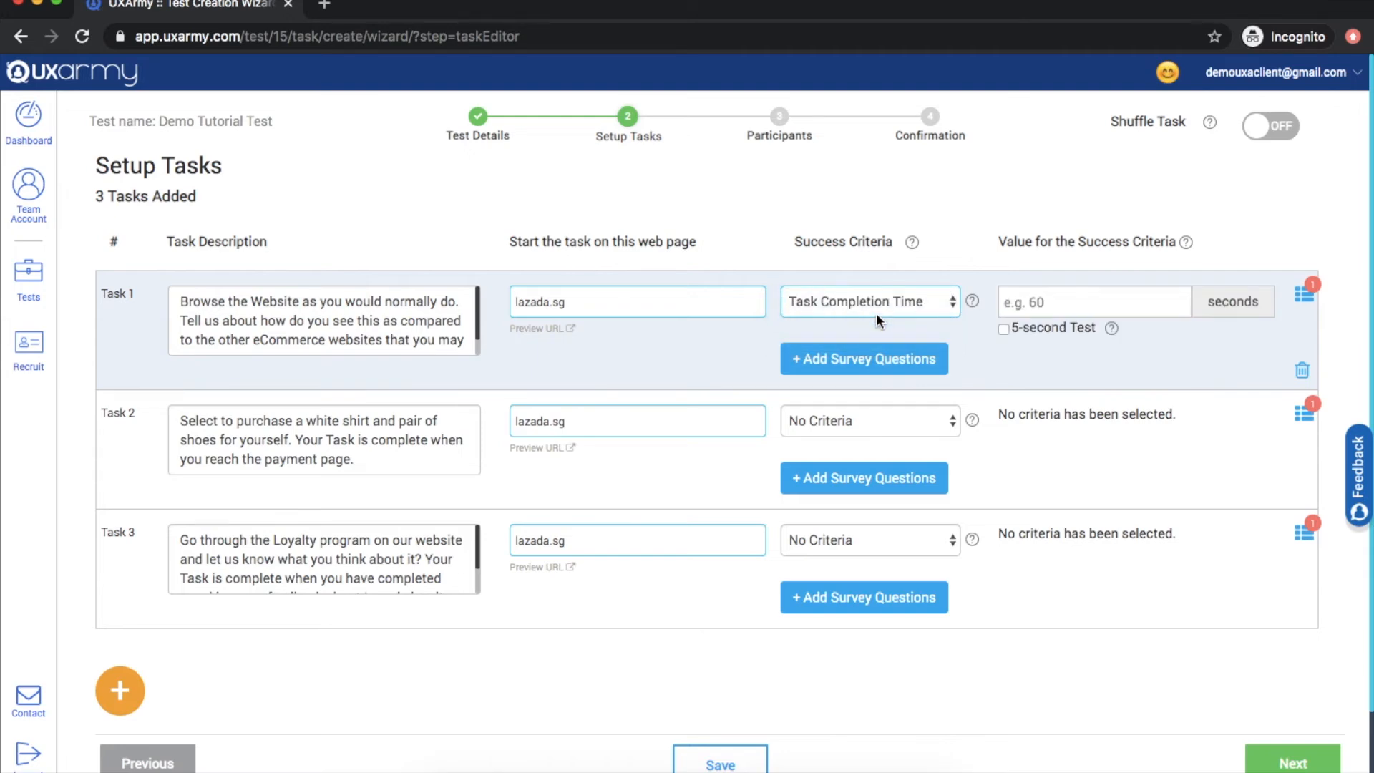
click(1004, 304)
text(240)
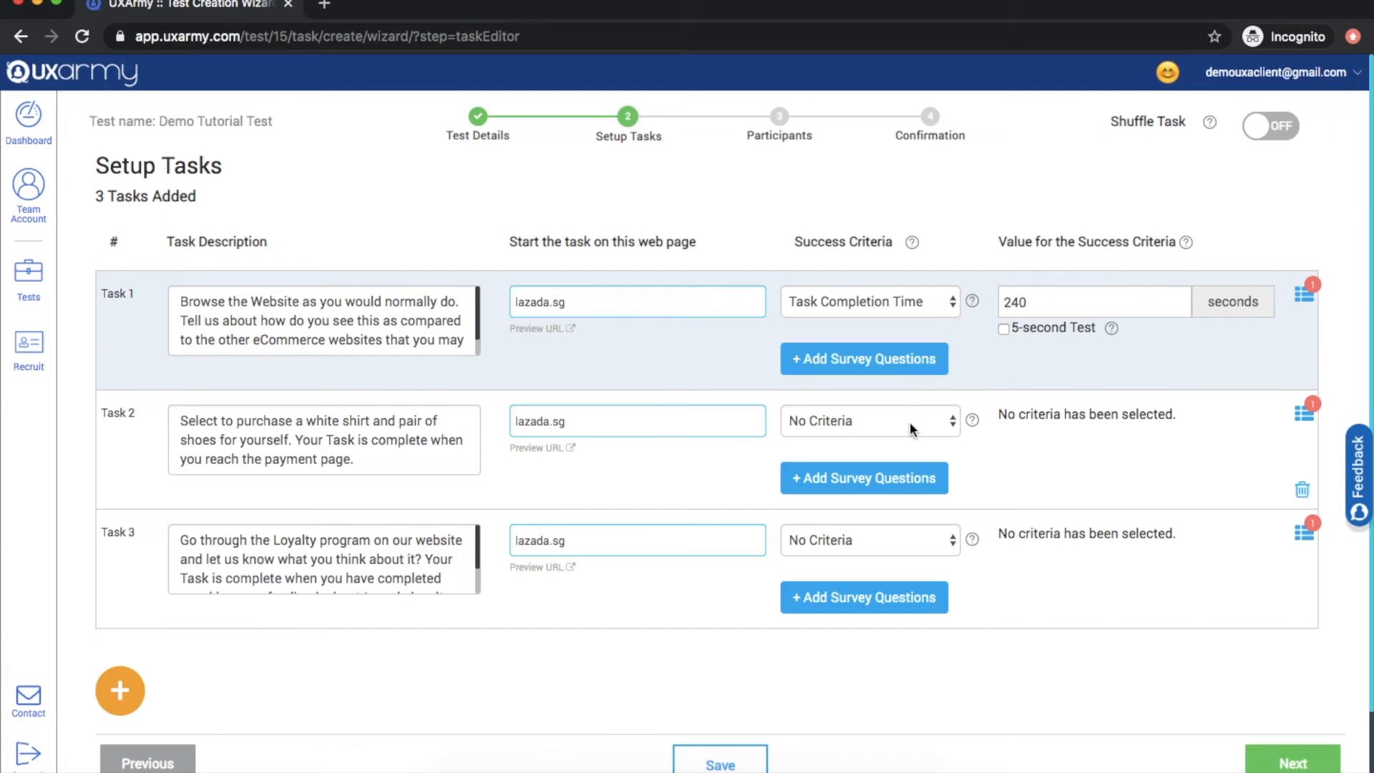
click(820, 425)
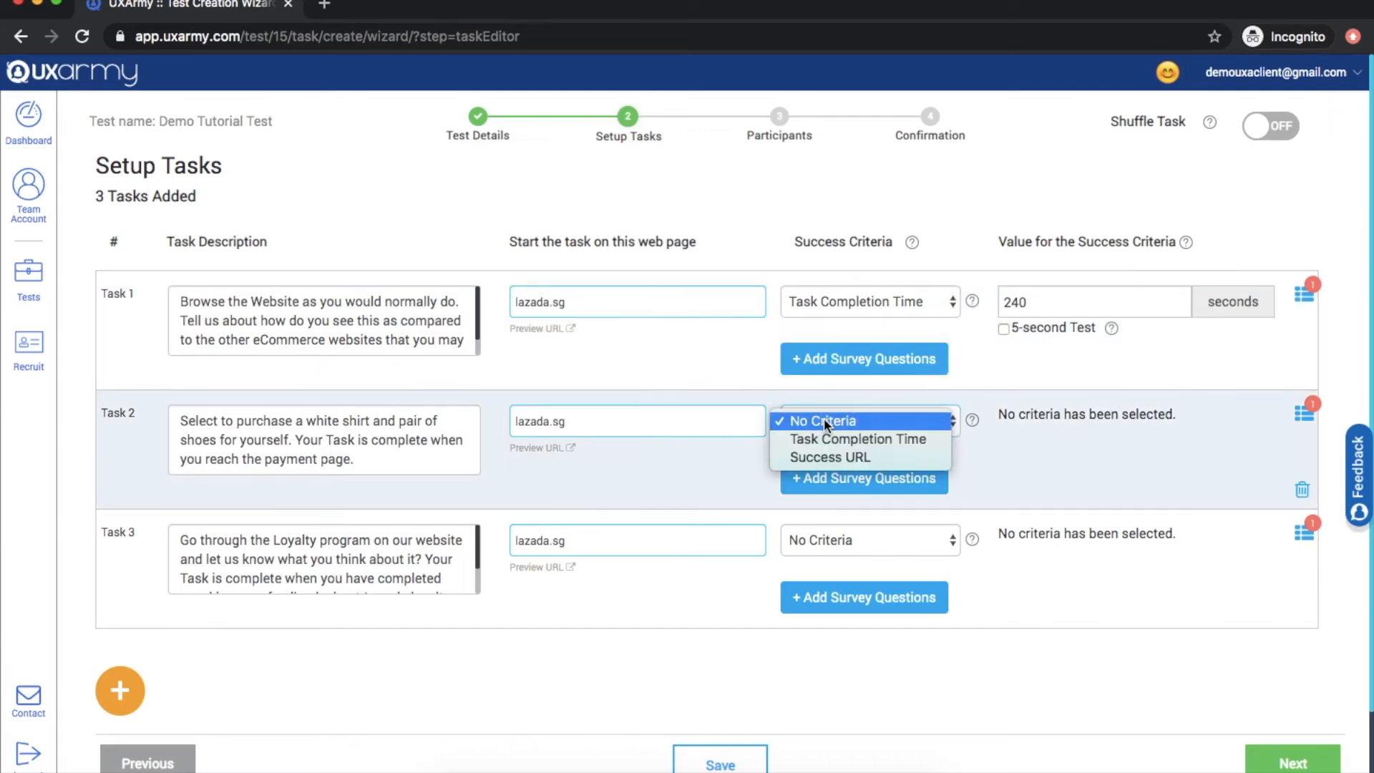
click(835, 458)
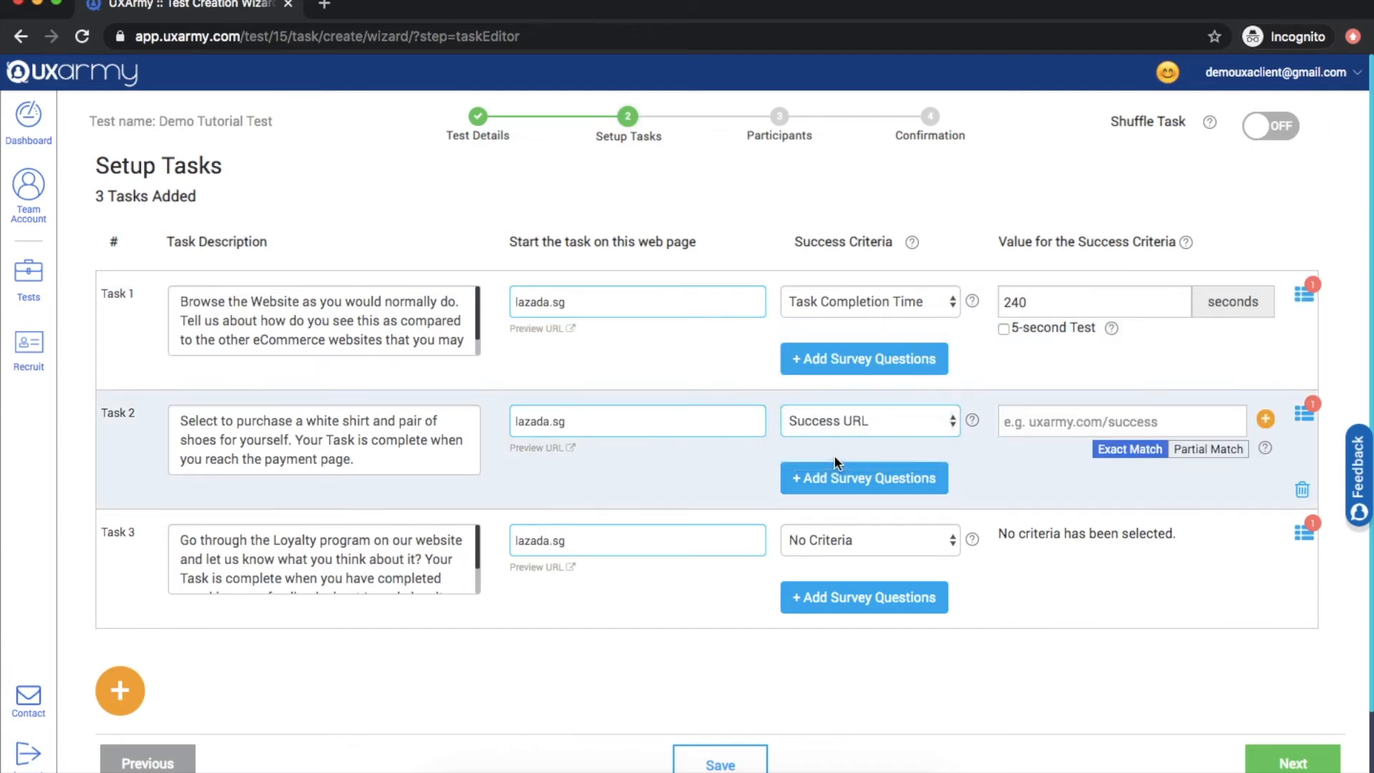
click(1016, 422)
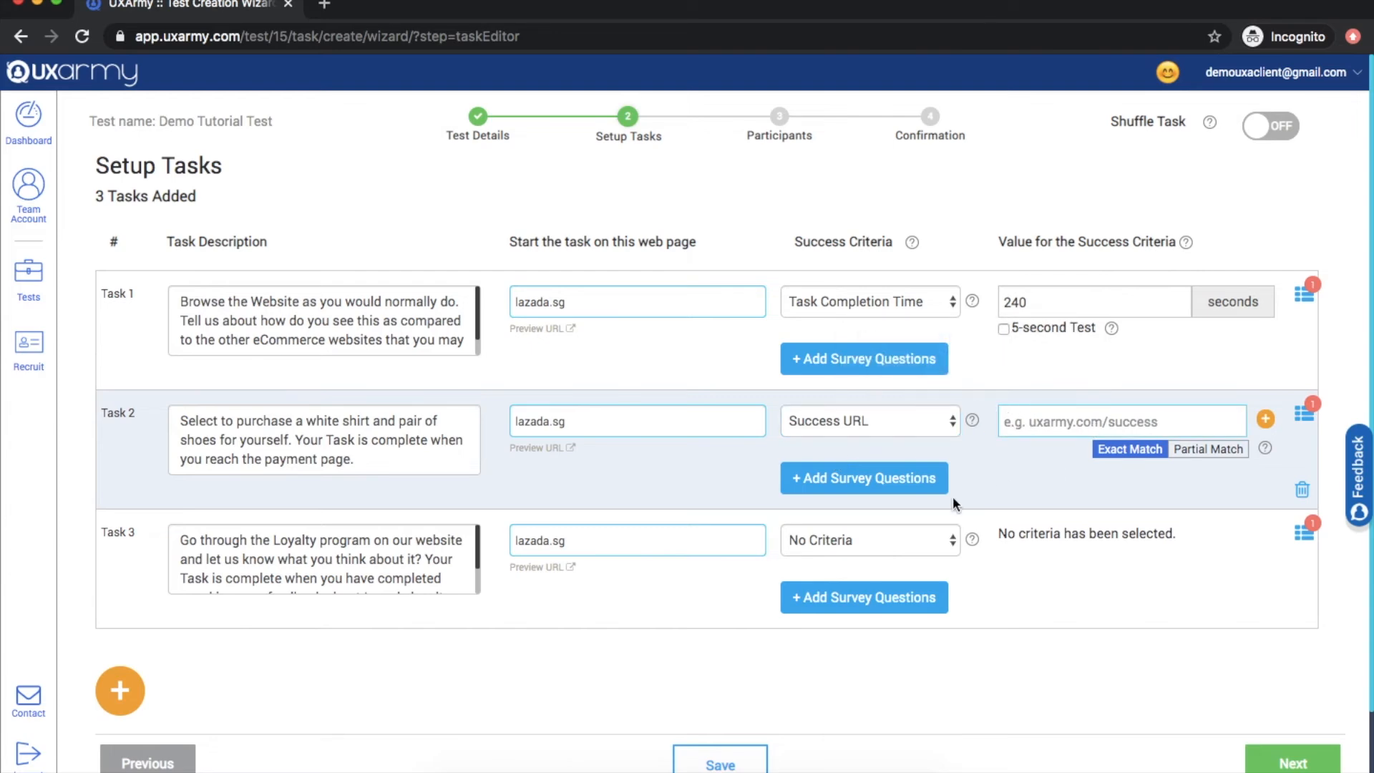
click(811, 770)
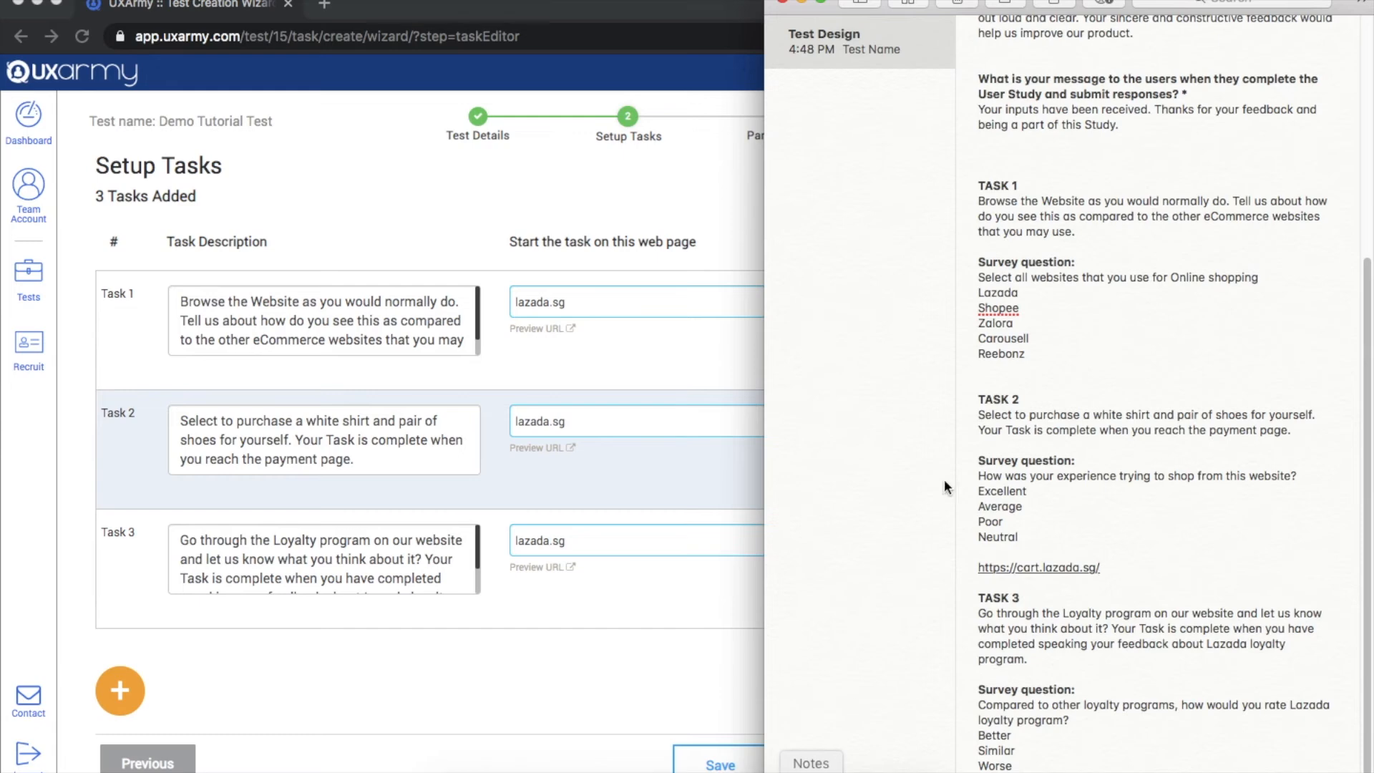
drag(978, 566, 1105, 565)
key(super+c)
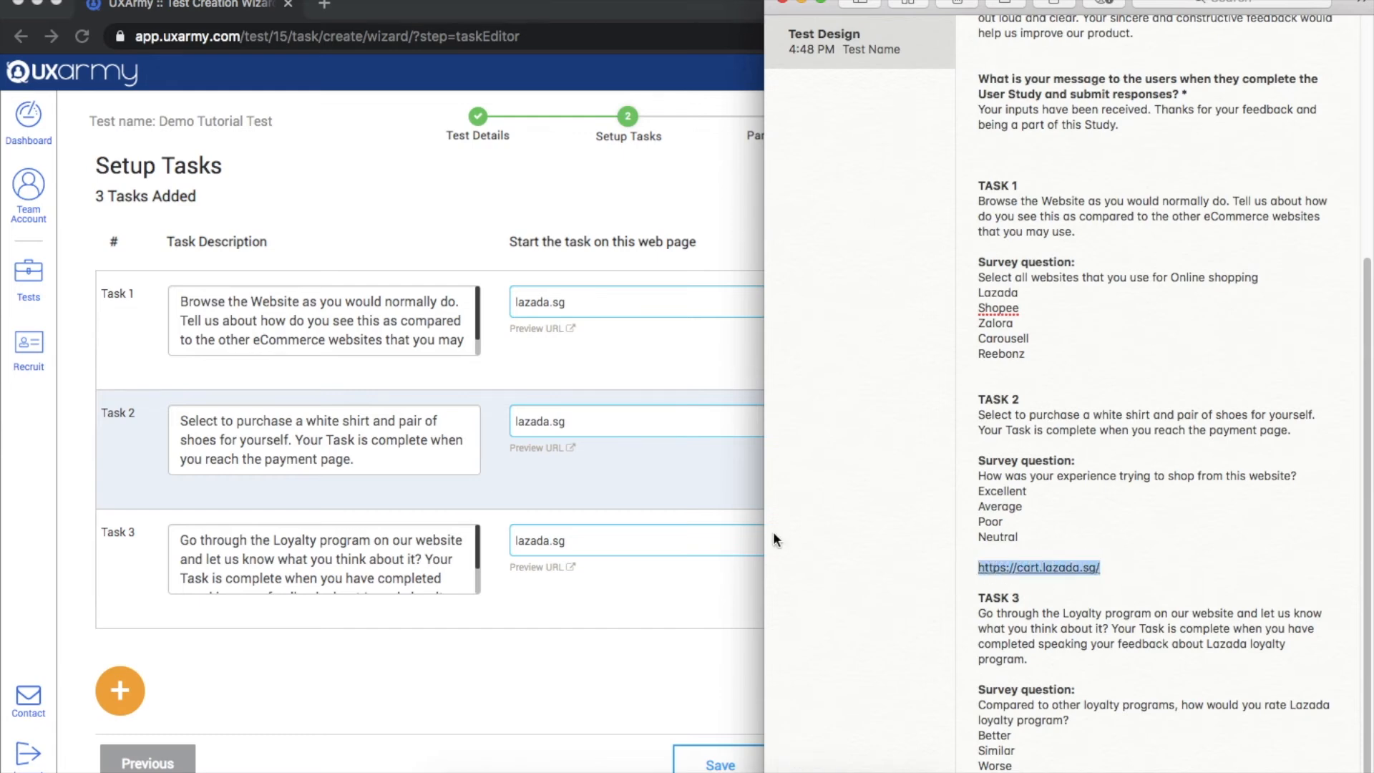
click(723, 496)
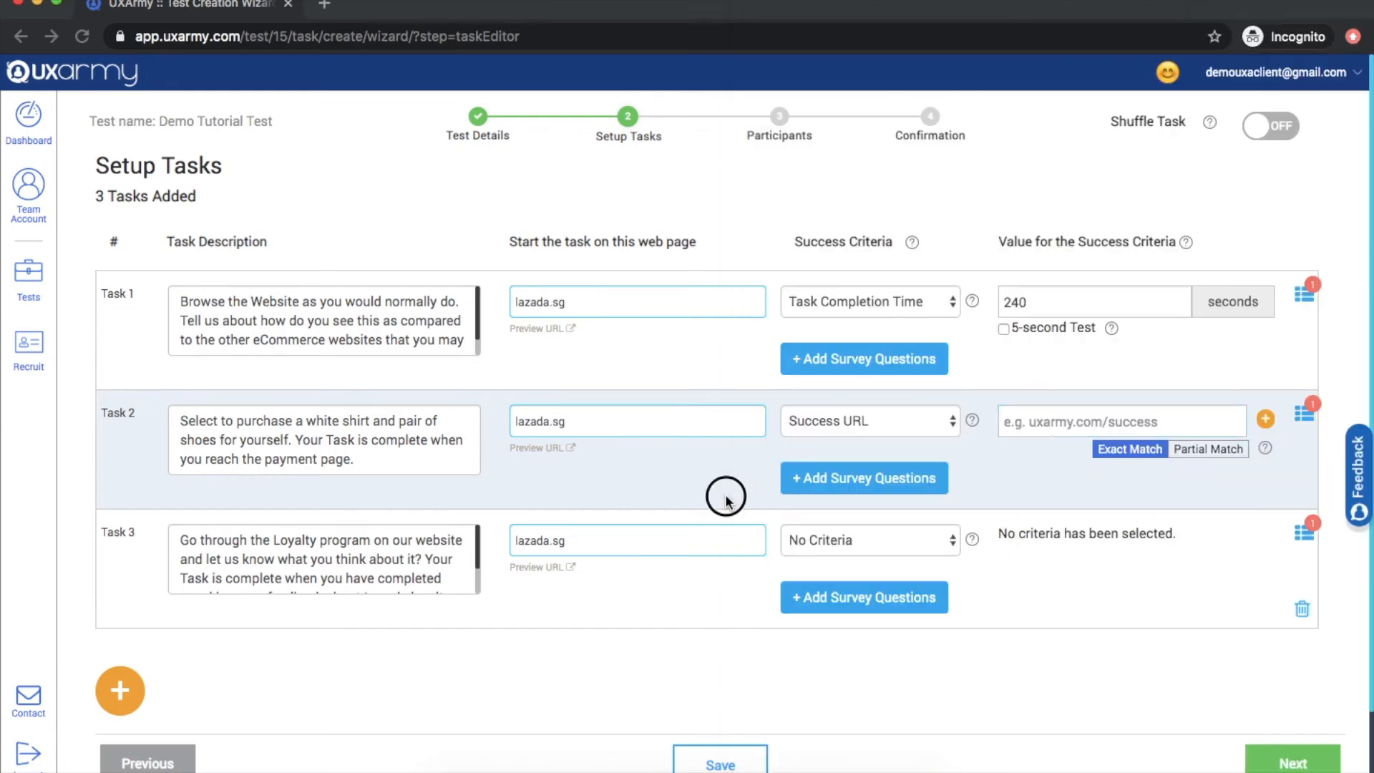
click(1011, 422)
key(super+v)
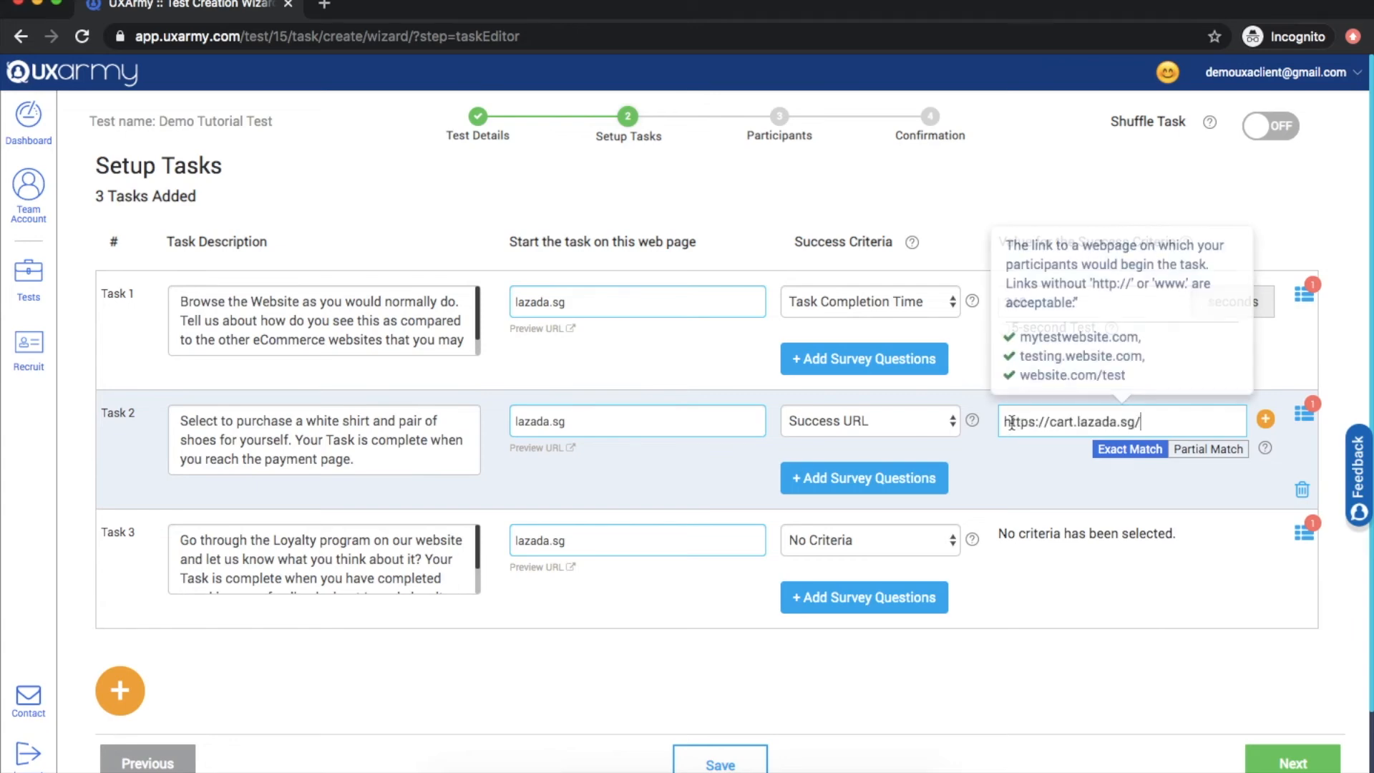
click(1197, 450)
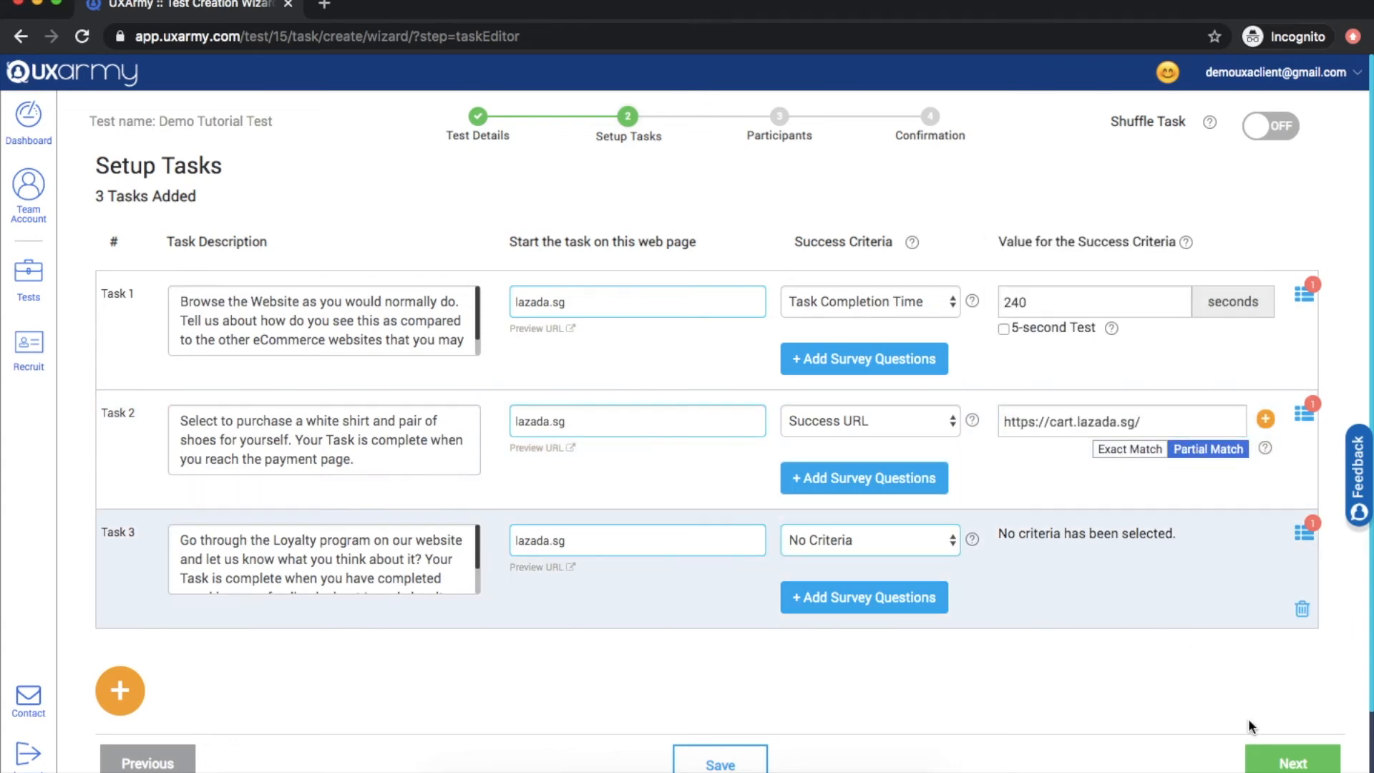
click(1285, 765)
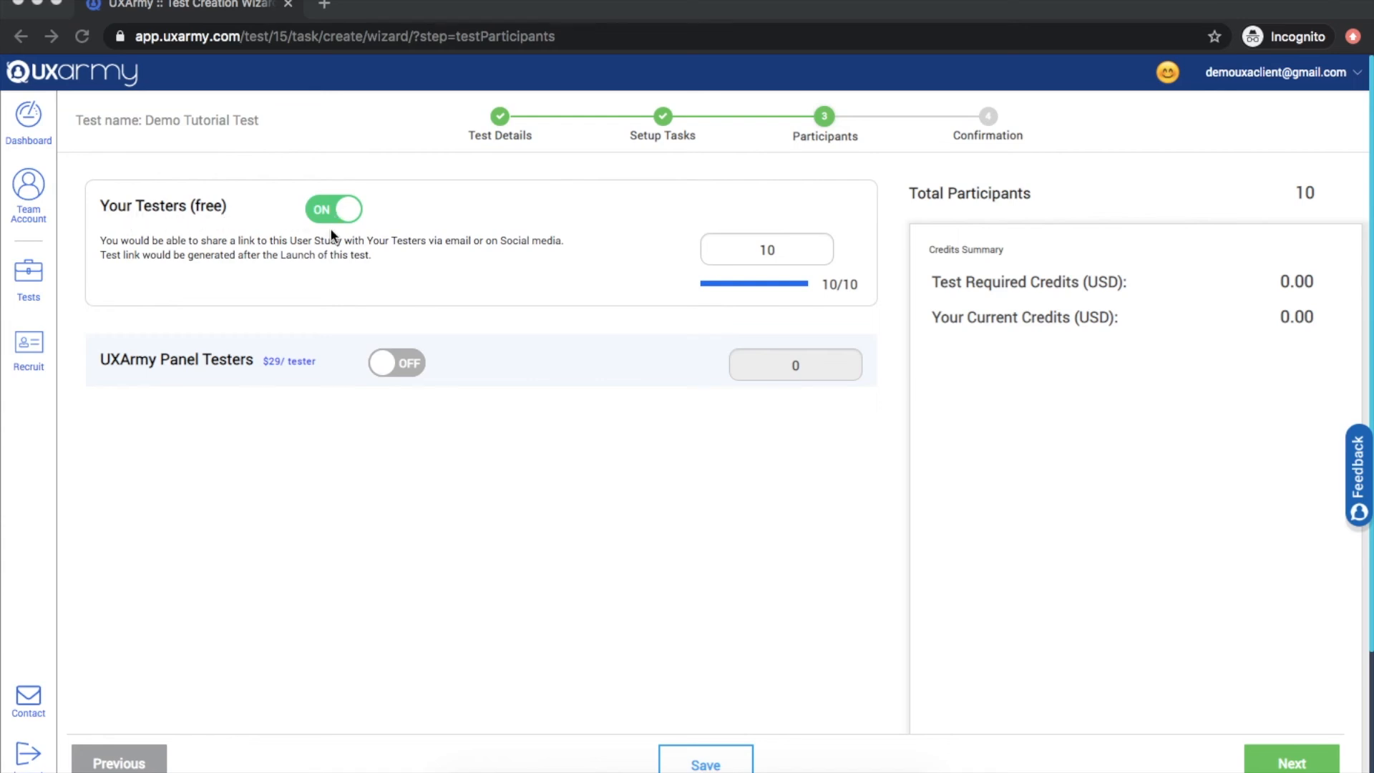
- Enable UXArmy Panel Testers, browse the Others behavioural filters, reset them and disable the panel testers again
click(400, 363)
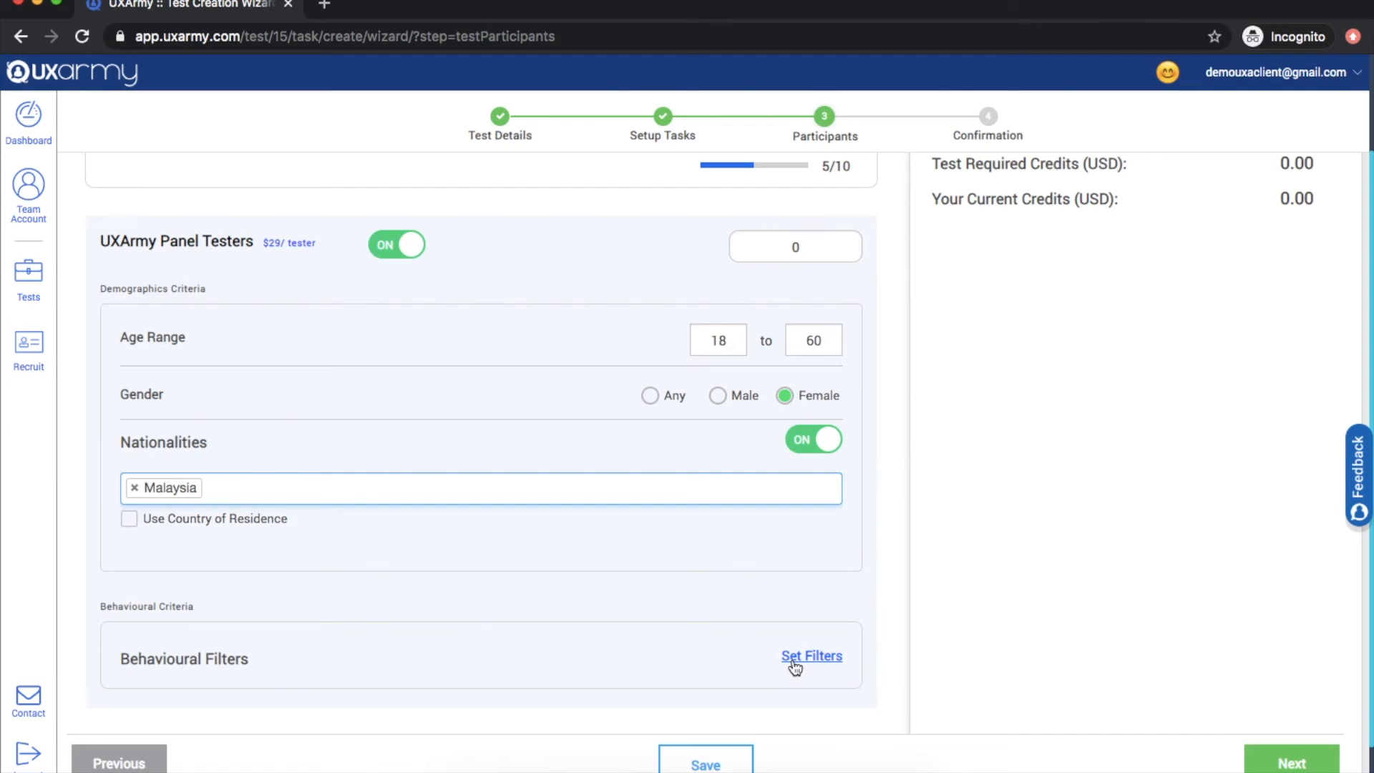
click(792, 663)
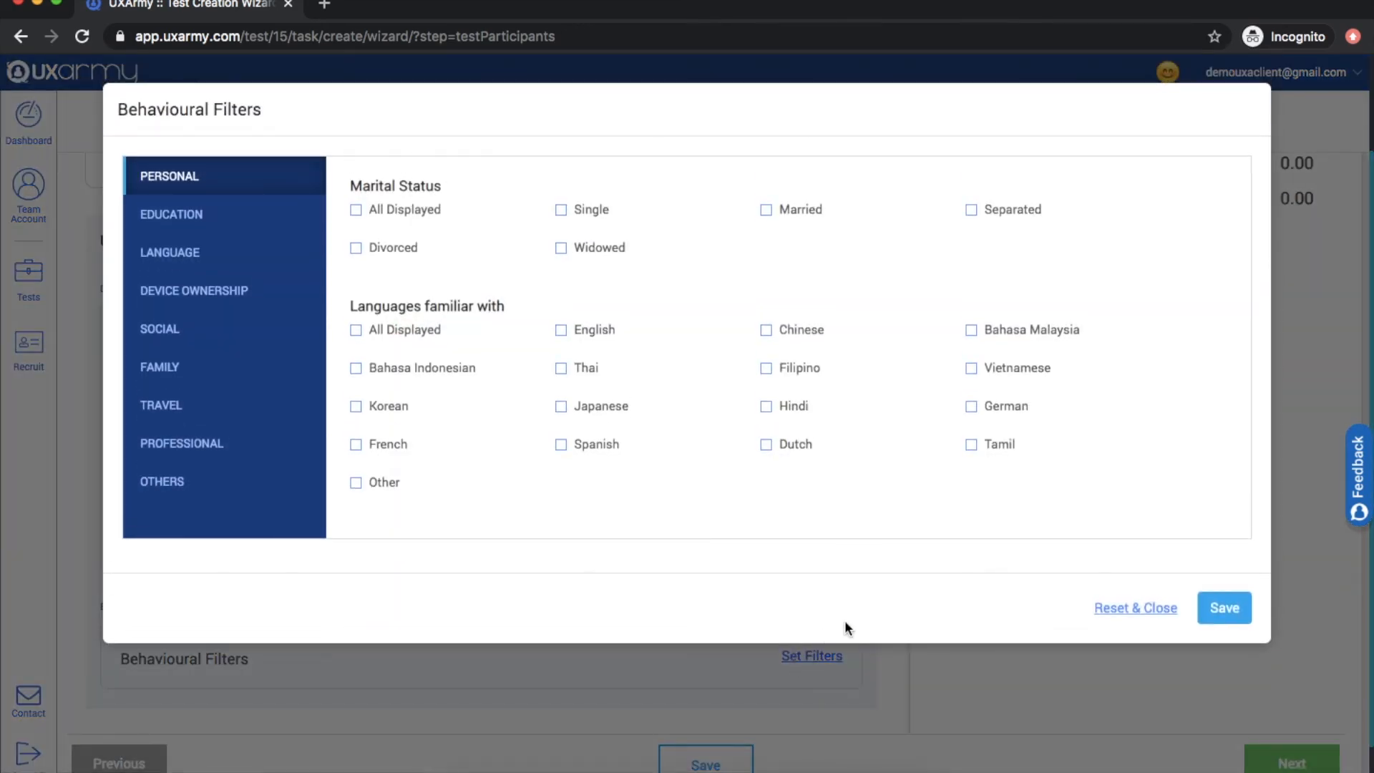
click(209, 480)
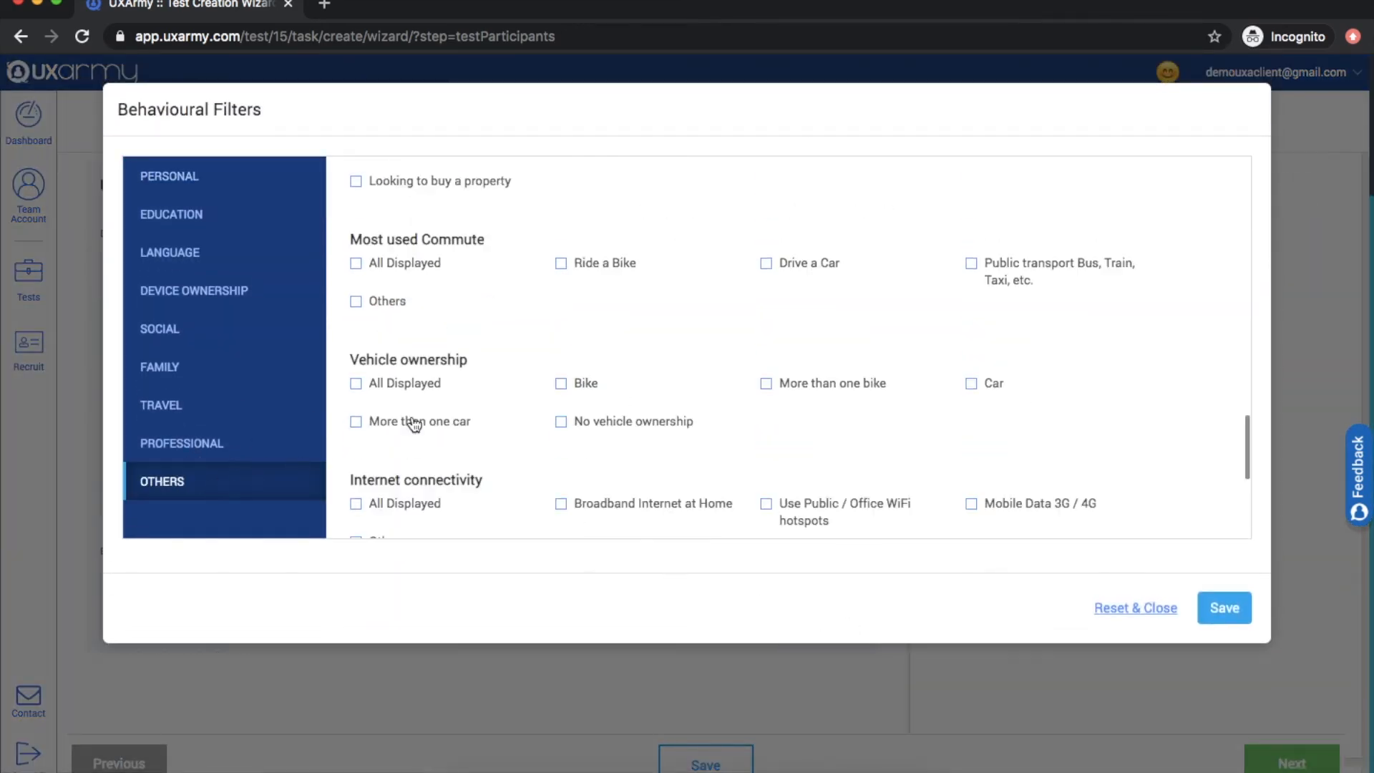
scroll(414, 423, down, 2)
click(1144, 608)
scroll(748, 469, up, 3)
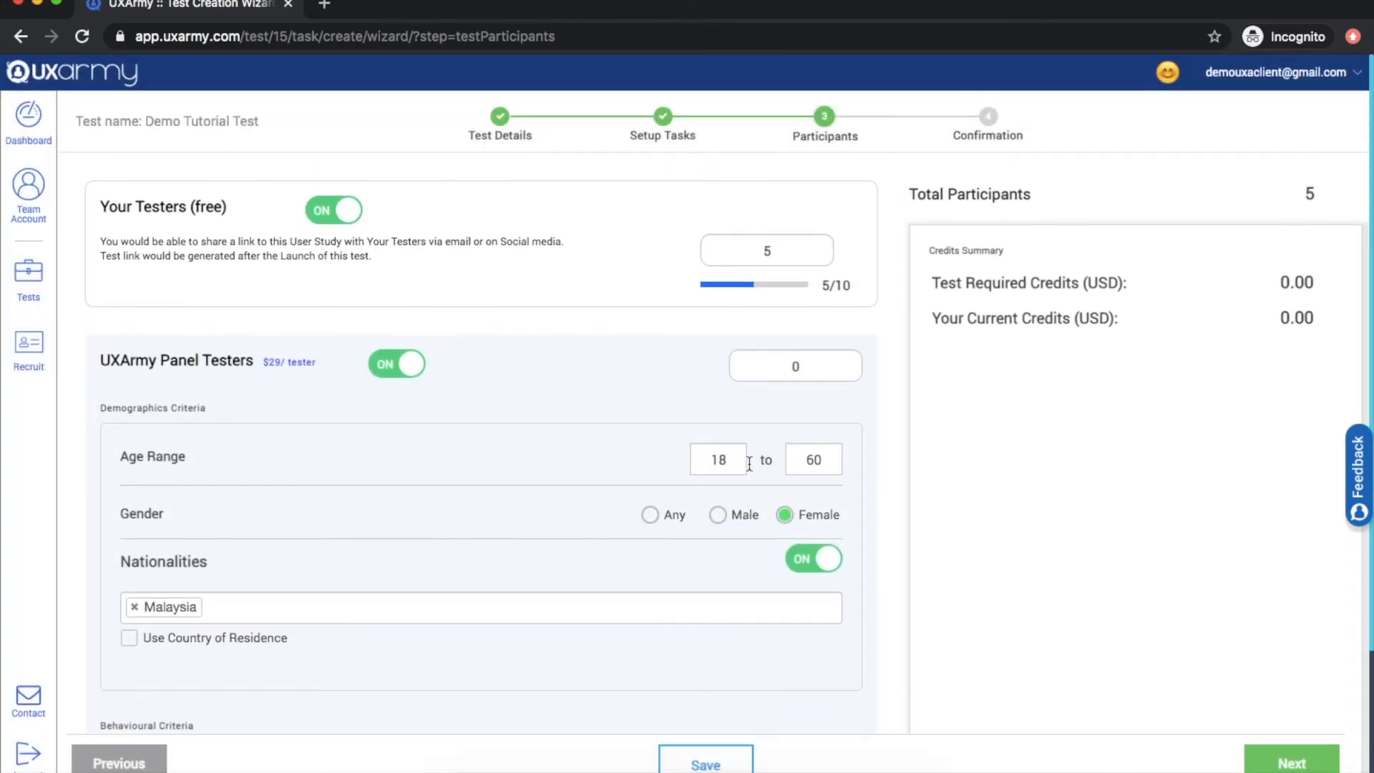
click(397, 363)
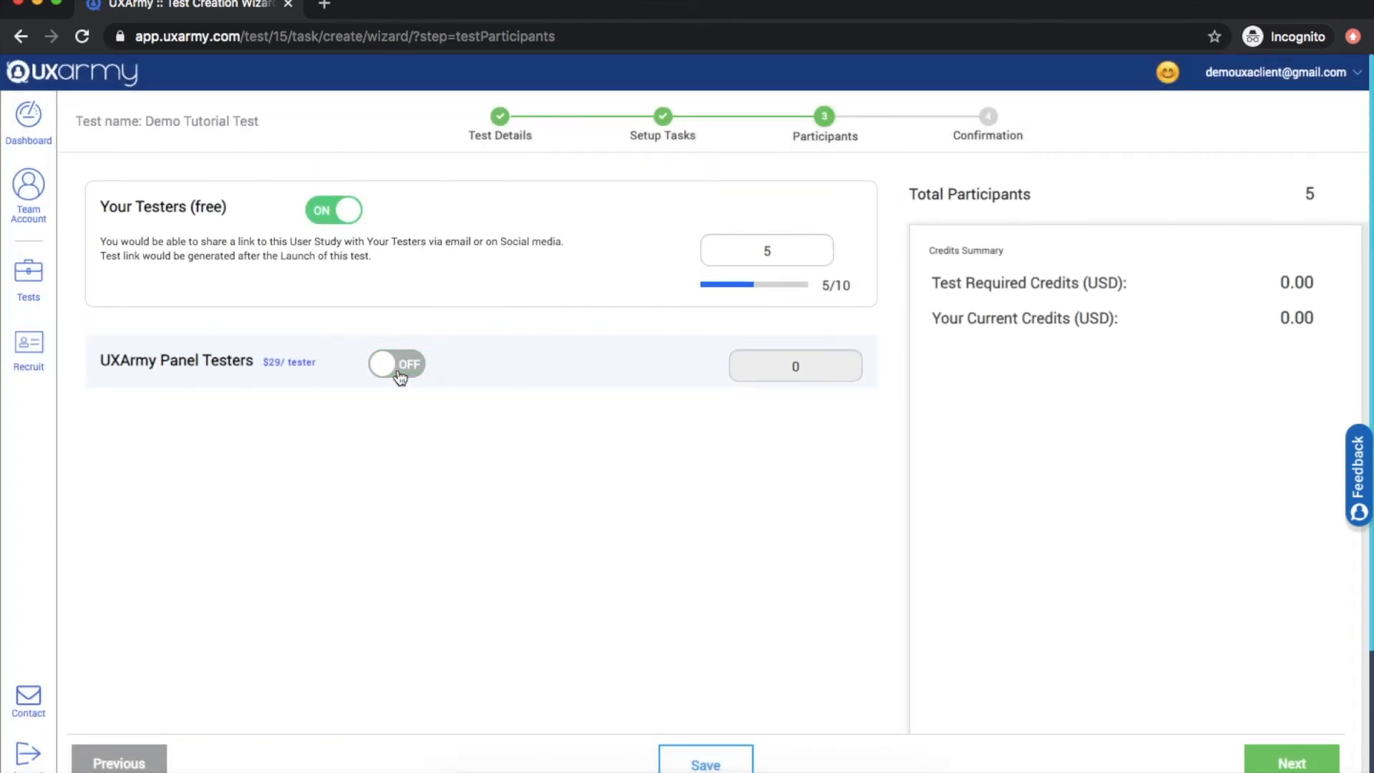
- Set the number of free Your Testers participants to 5 and continue to Confirmation
double_click(771, 254)
text(10)
double_click(775, 254)
text(5)
click(1294, 764)
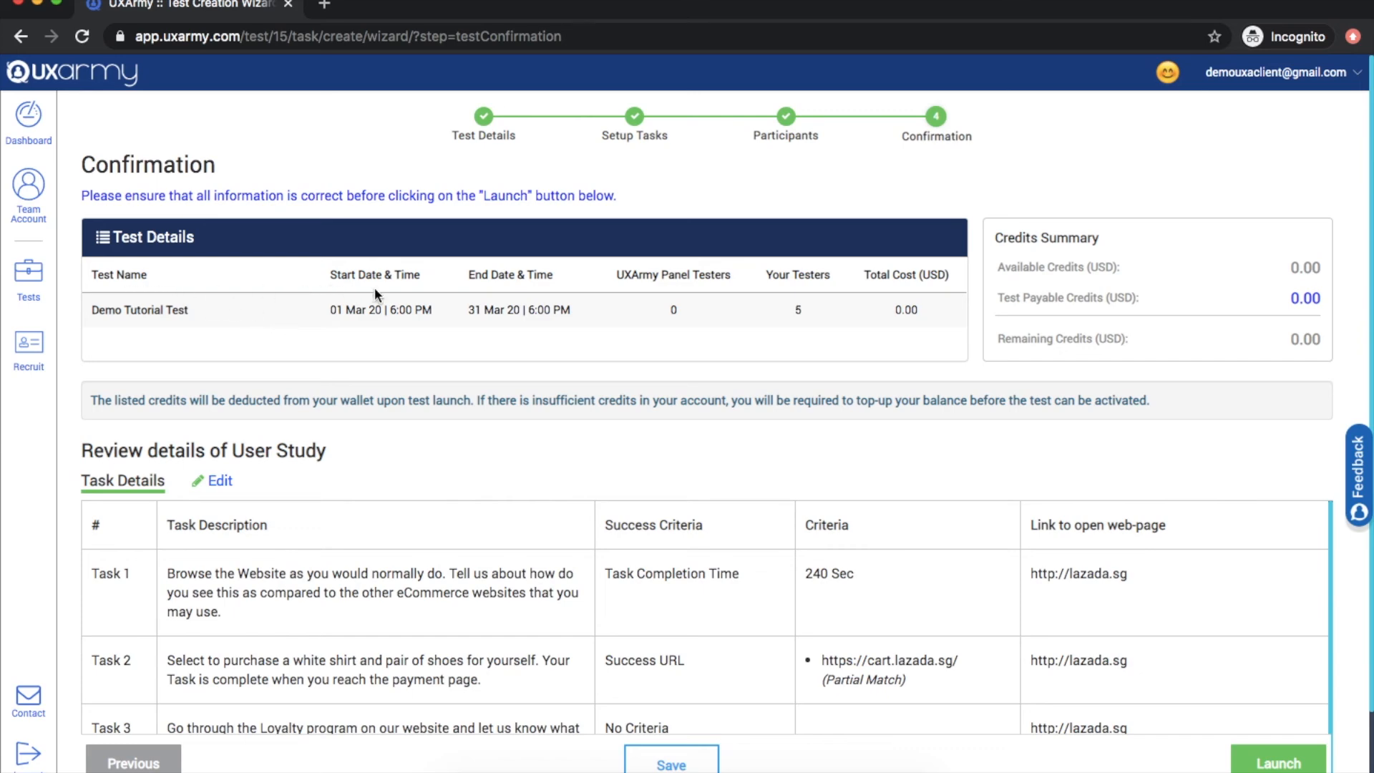
- Review the study details on the confirmation page and reopen the task setup to check its entries
scroll(526, 287, down, 2)
click(220, 391)
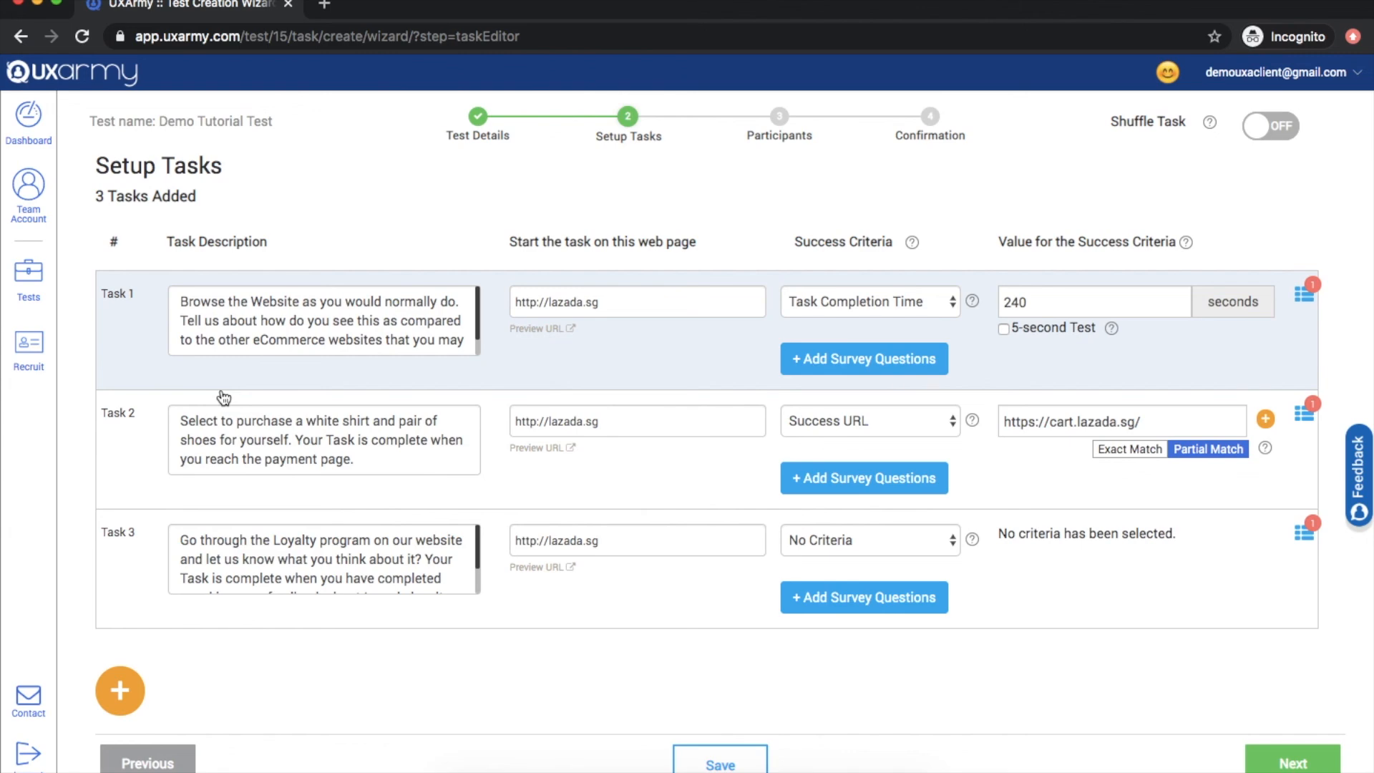
click(339, 324)
scroll(339, 324, down, 1)
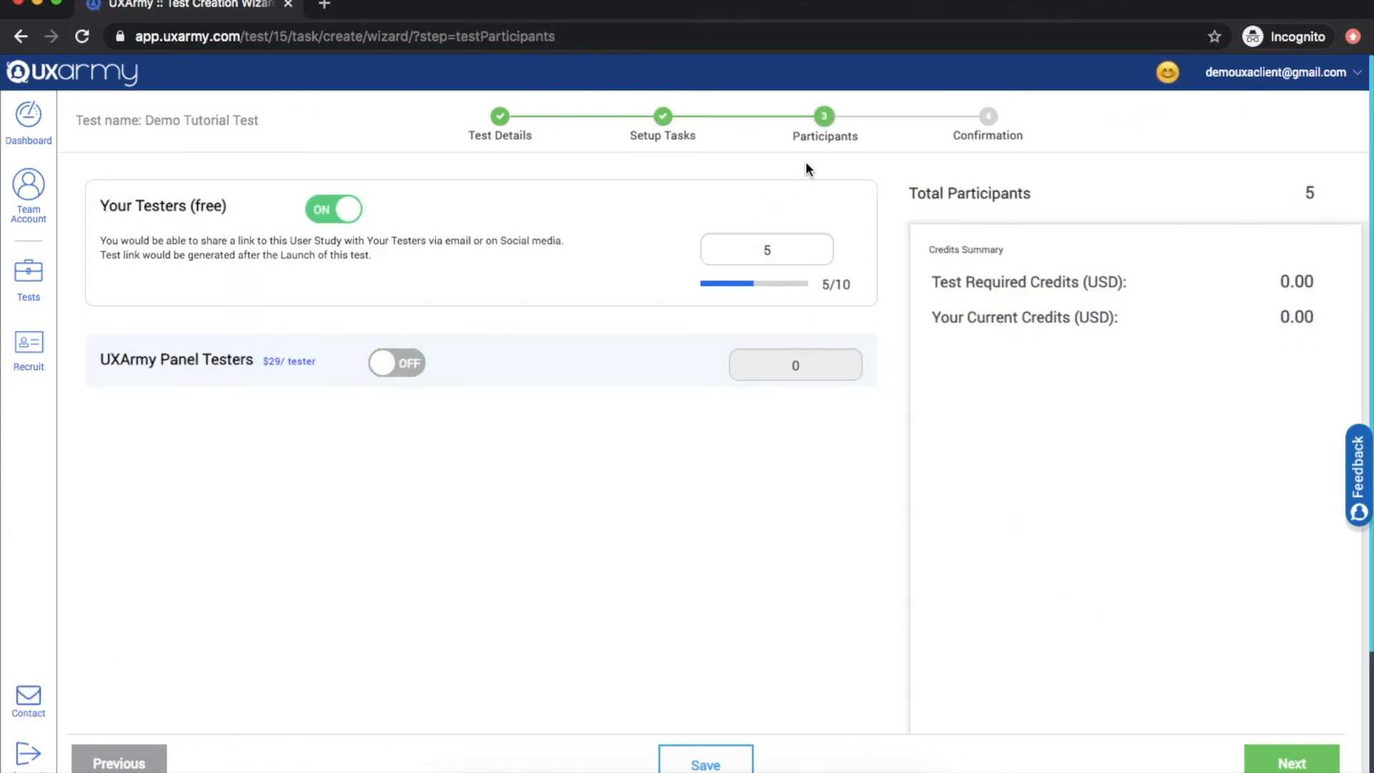
- Return to the confirmation page and launch the user study
click(1296, 764)
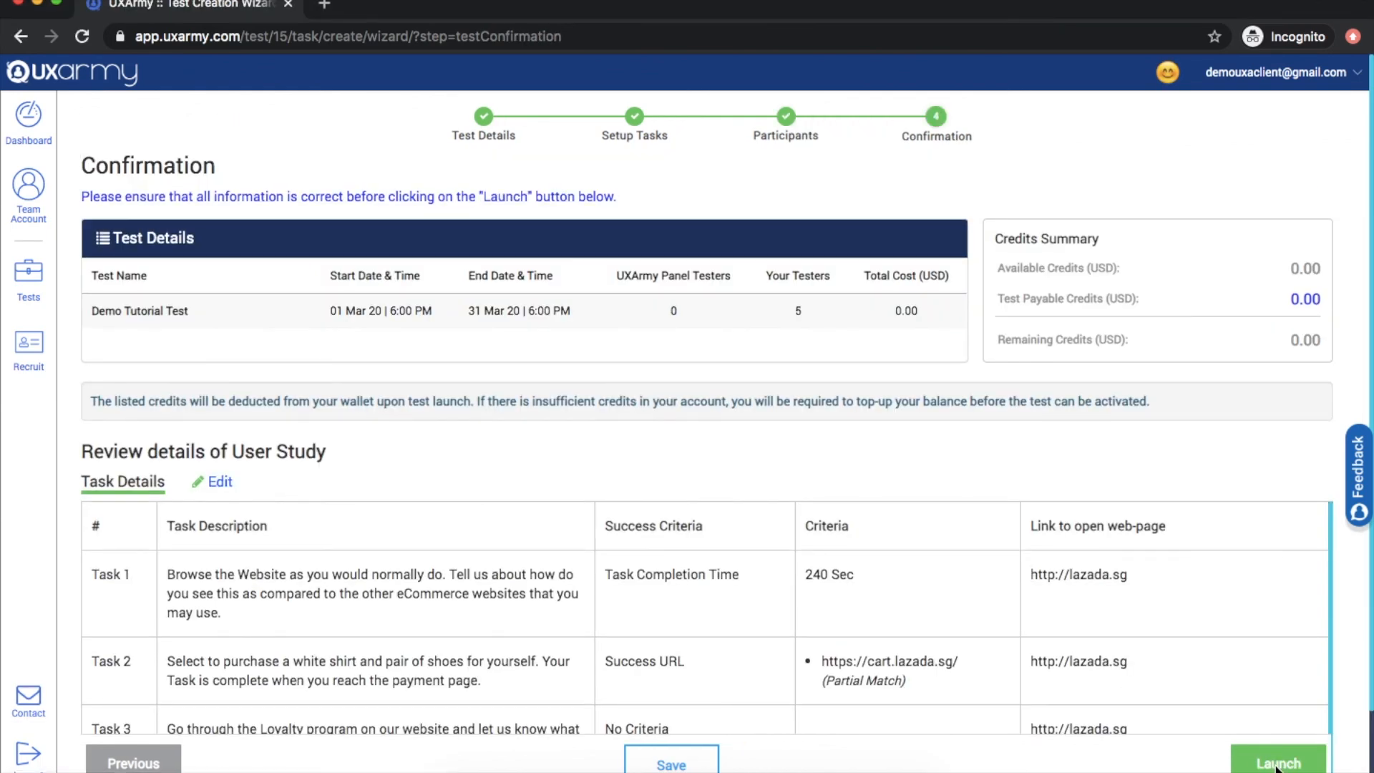
click(1281, 764)
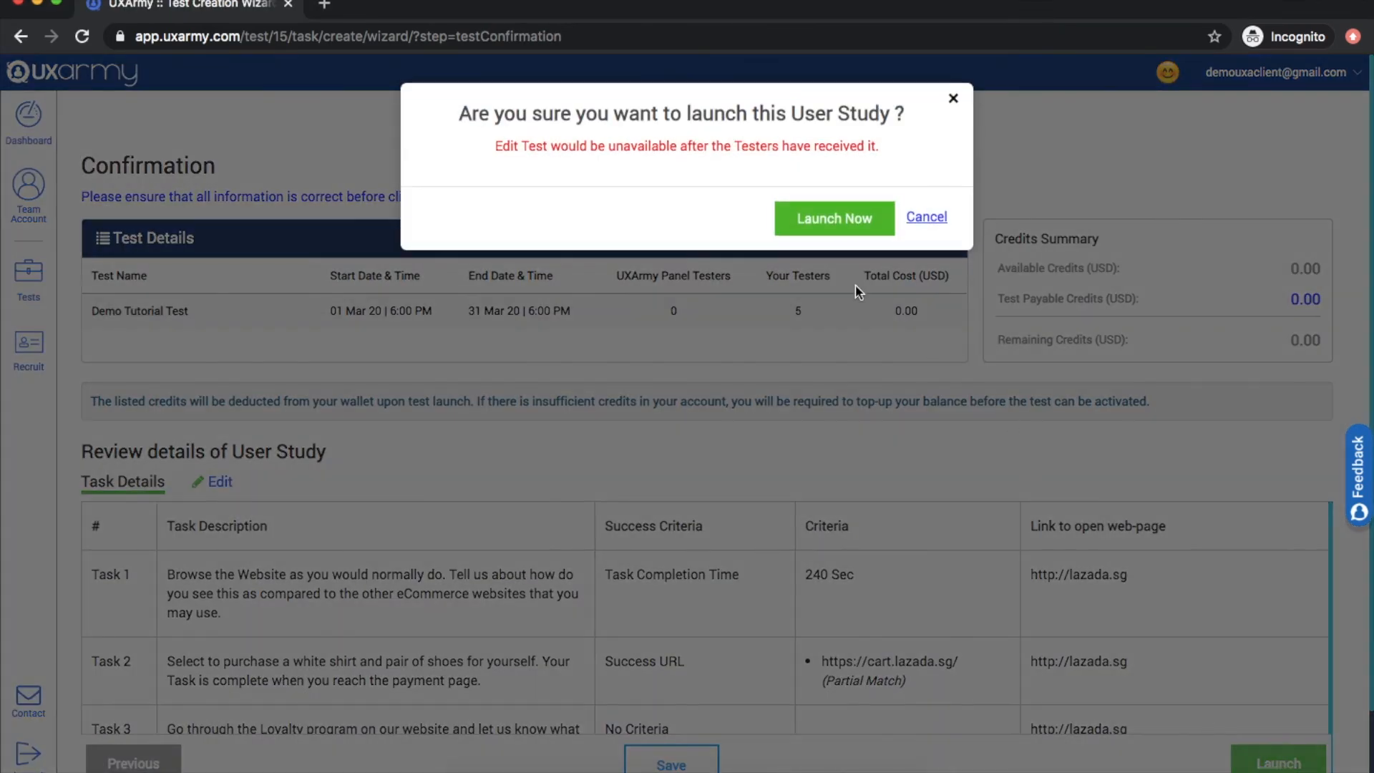
click(845, 222)
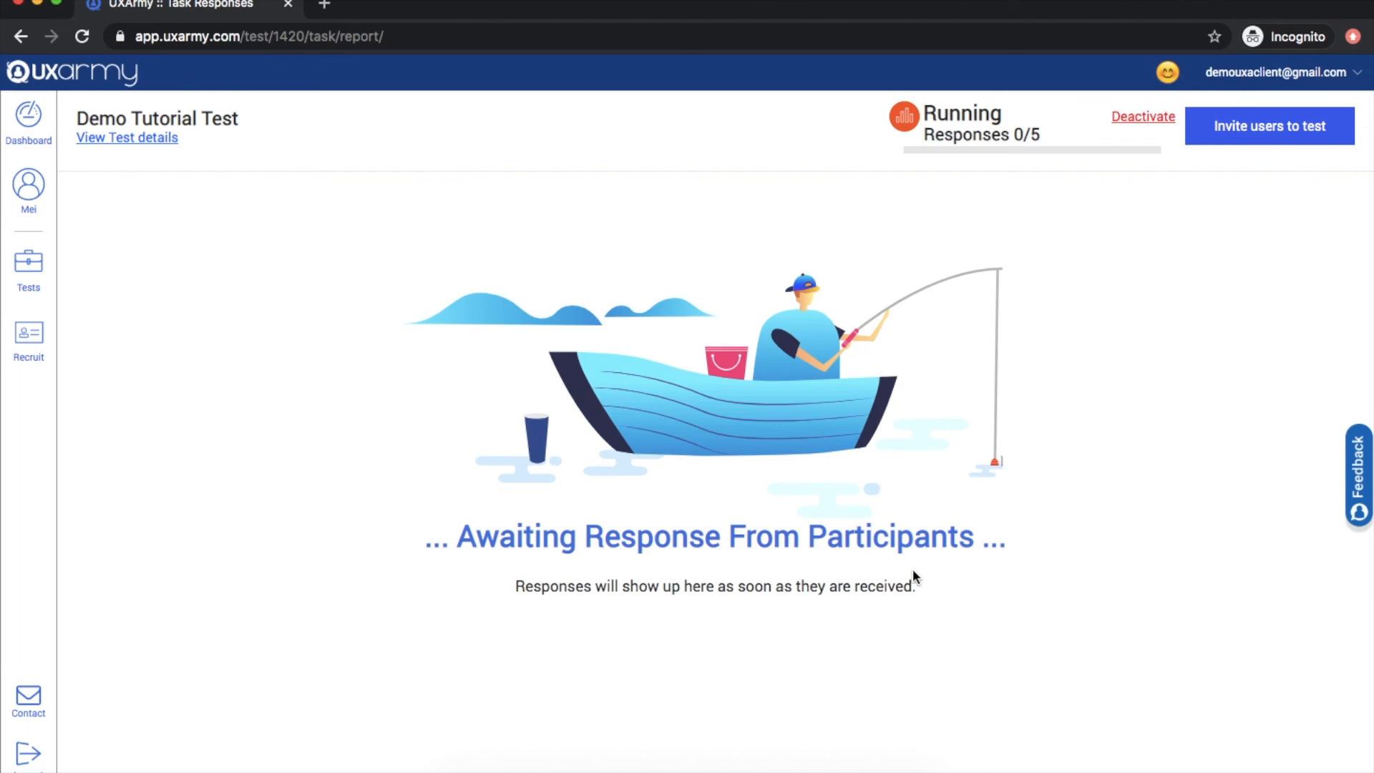
- Copy the invitation instructions for inviting users to the test, and close the sharing information
click(1243, 129)
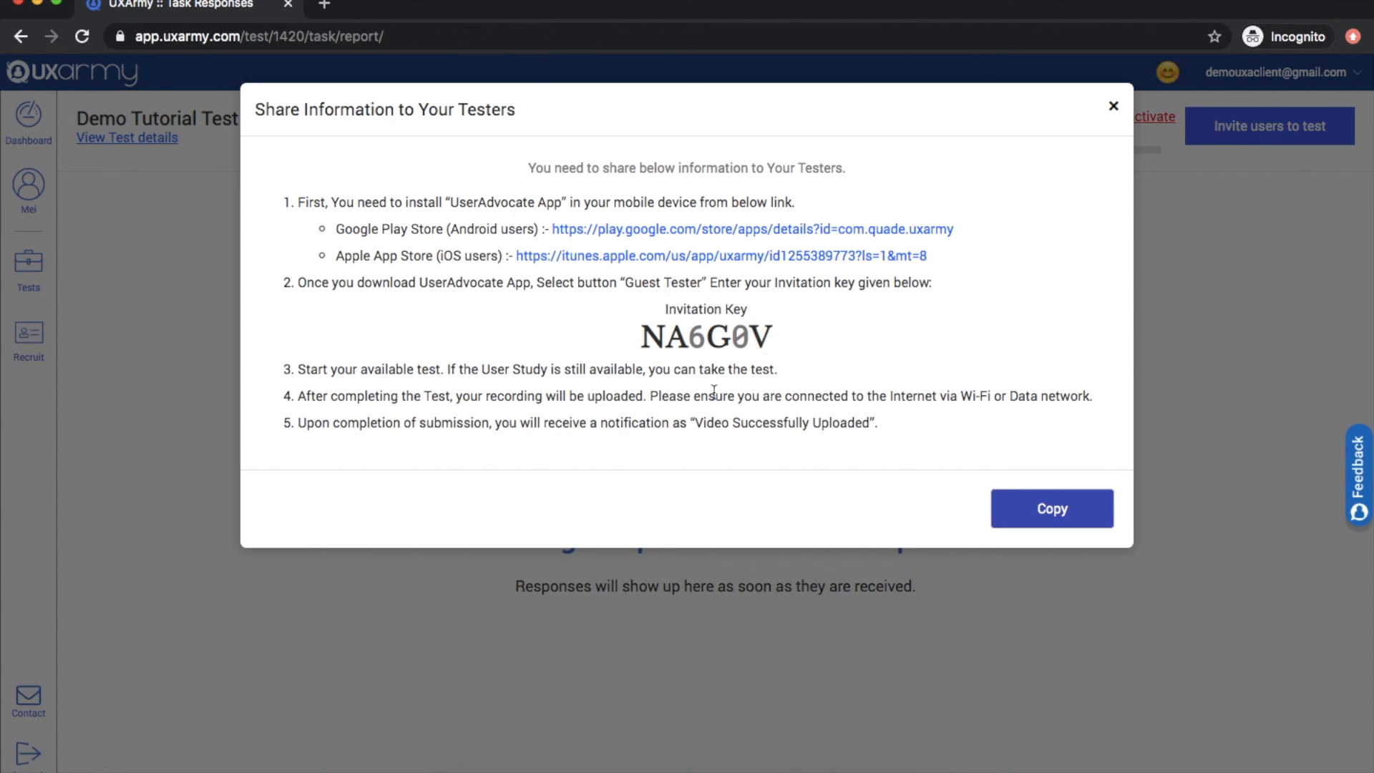
click(1047, 515)
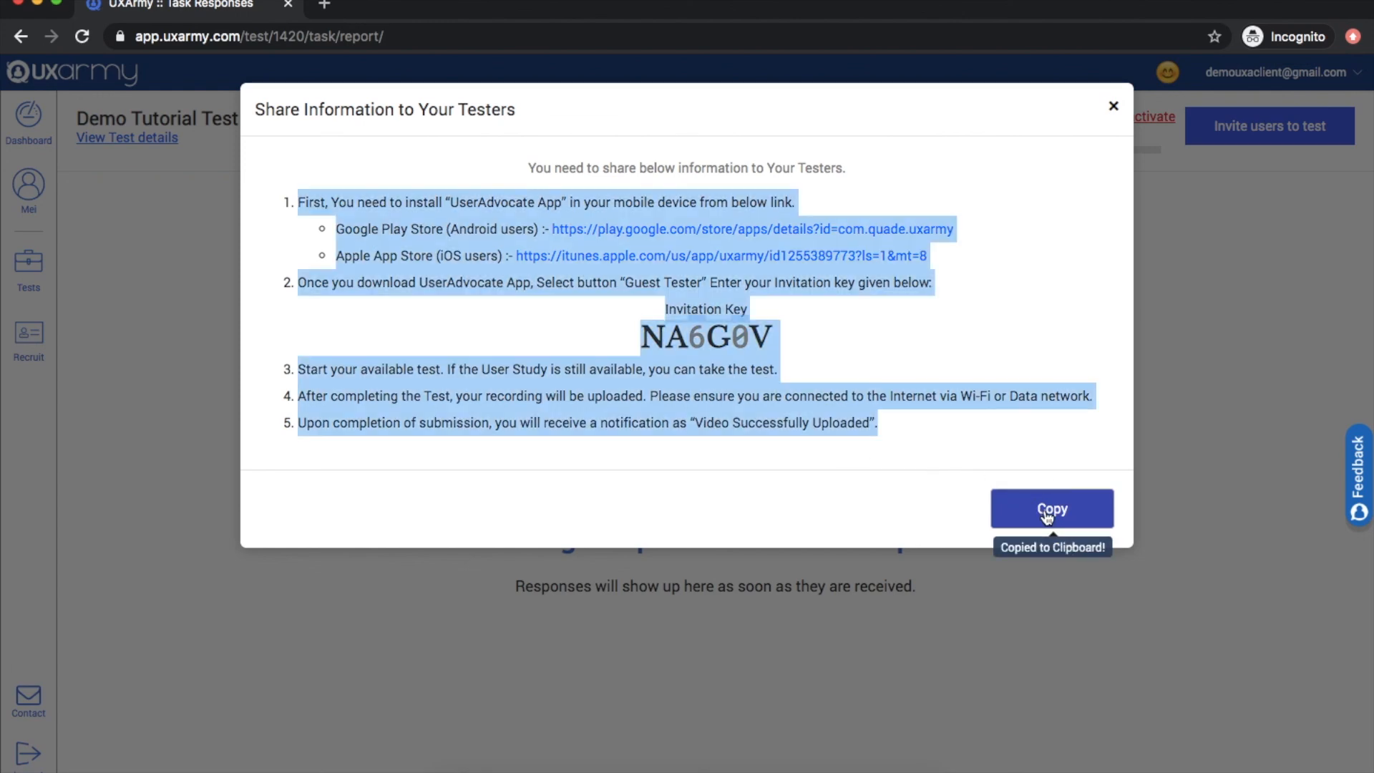
click(970, 451)
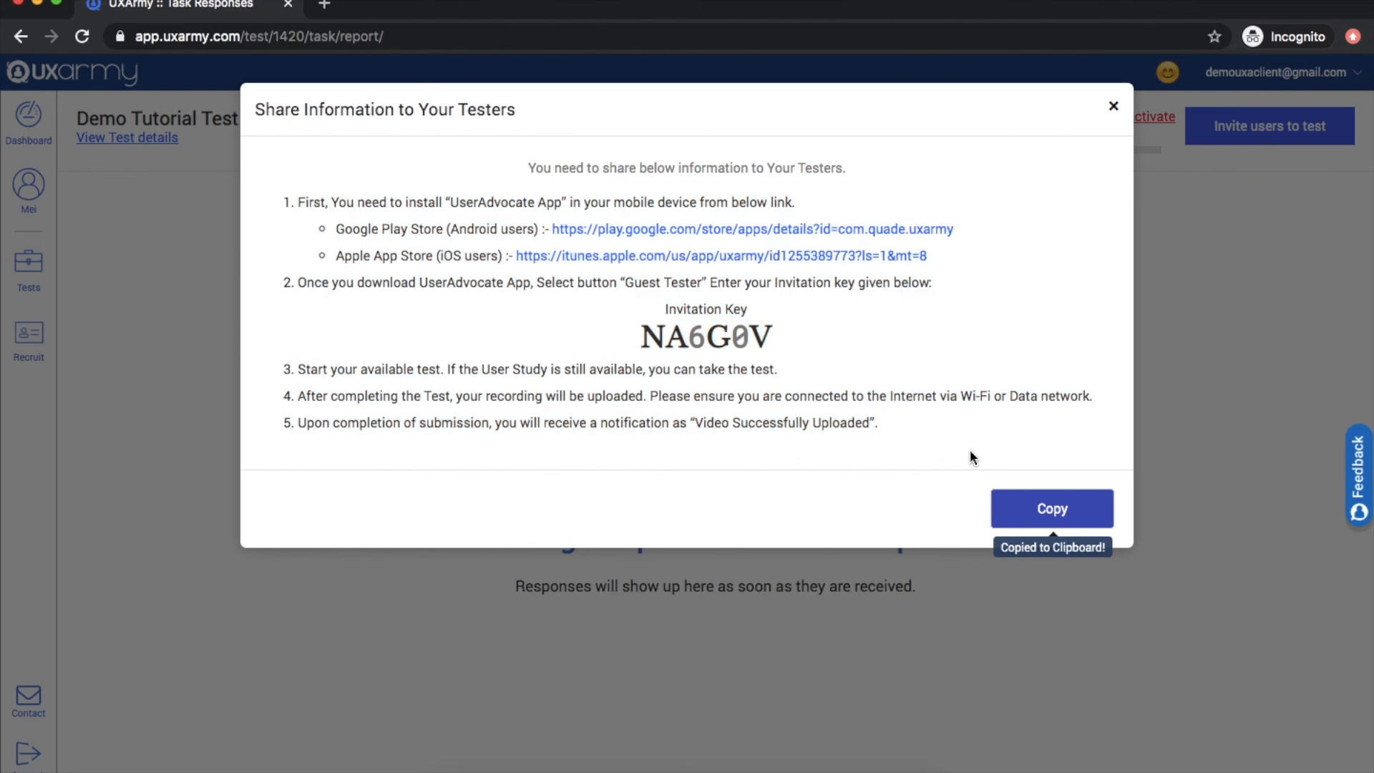
click(1114, 108)
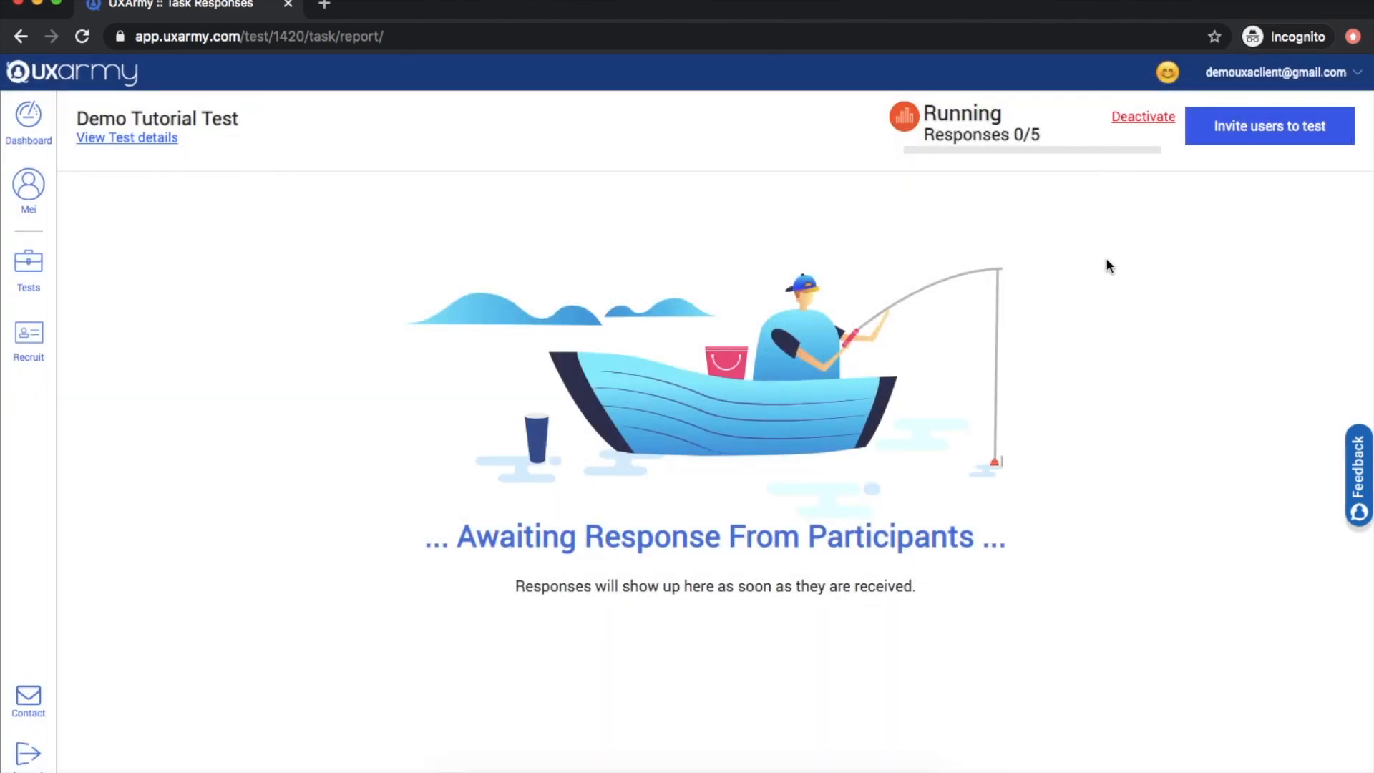